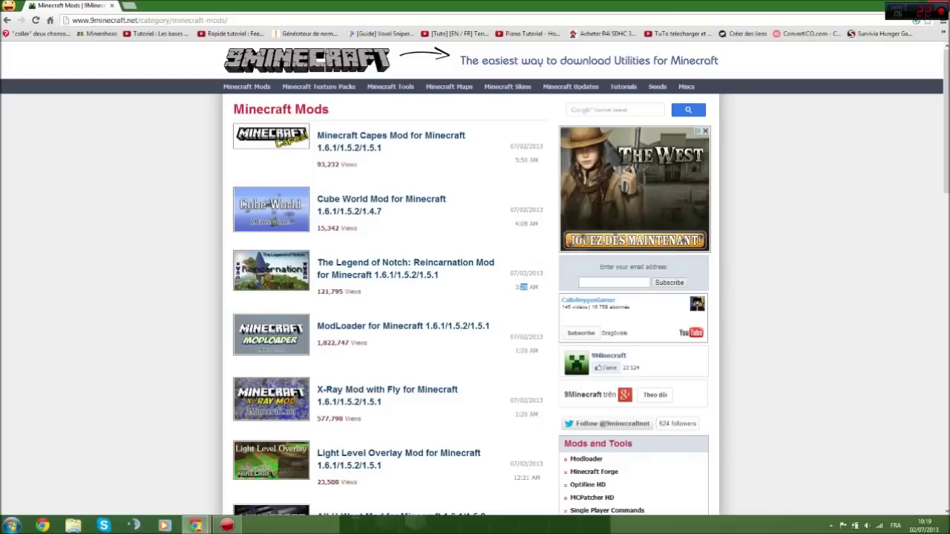
mouse_move(949, 533)
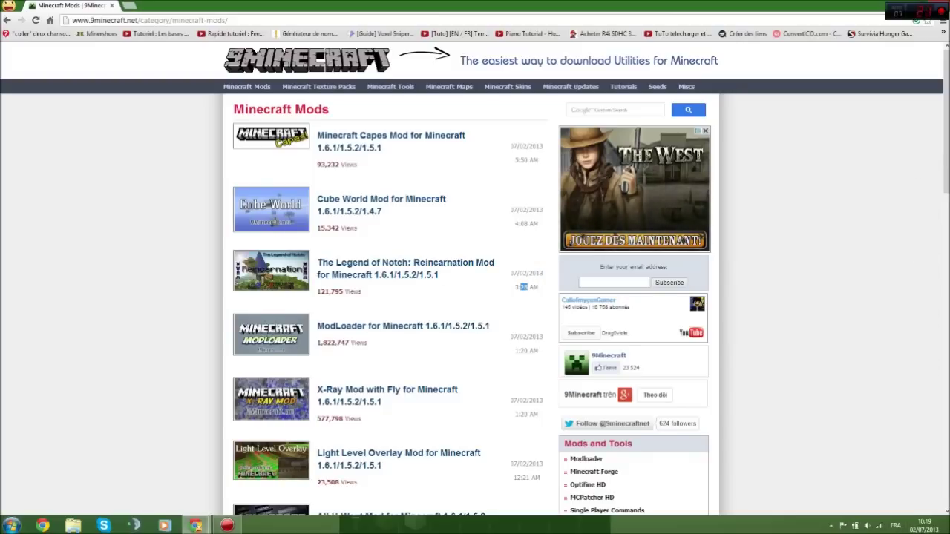
drag(543, 211, 515, 161)
click(517, 161)
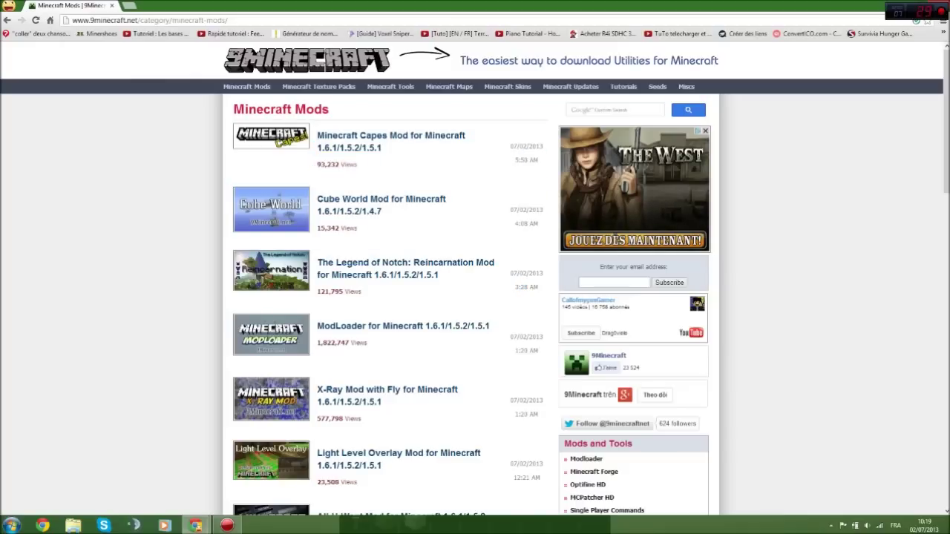
- Open the X-Ray Mod with Fly page from the mod list and find its download links for 1.6.1
scroll(475, 282, down, 3)
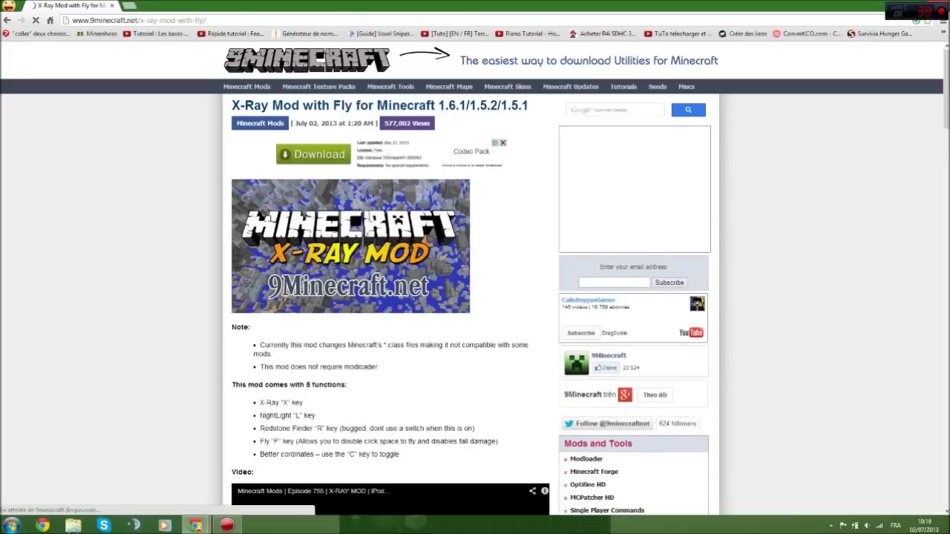
scroll(475, 282, down, 5)
scroll(371, 223, down, 5)
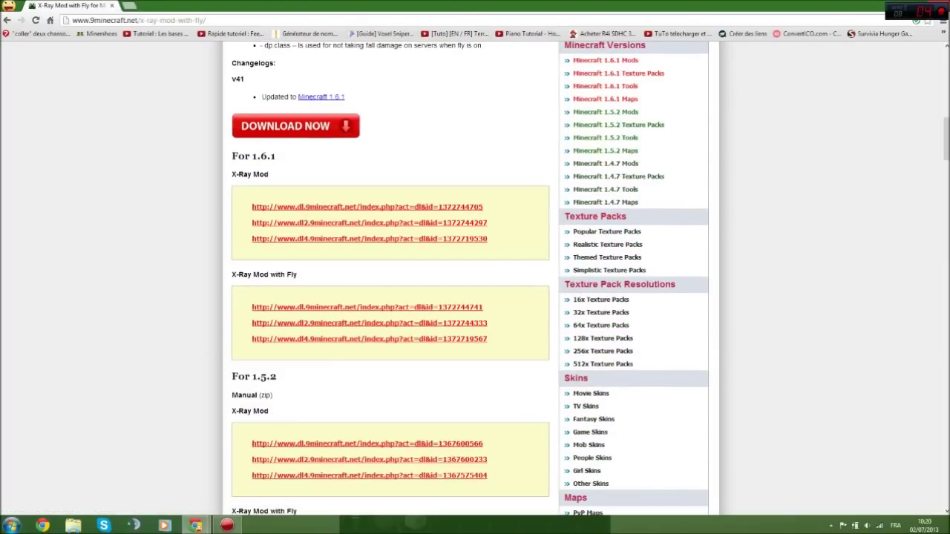
- Download X-Ray-Mod-1.6.1.zip from the first 1.6.1 X-Ray Mod link to the desktop (Bureau) and close the browser pages
click(367, 208)
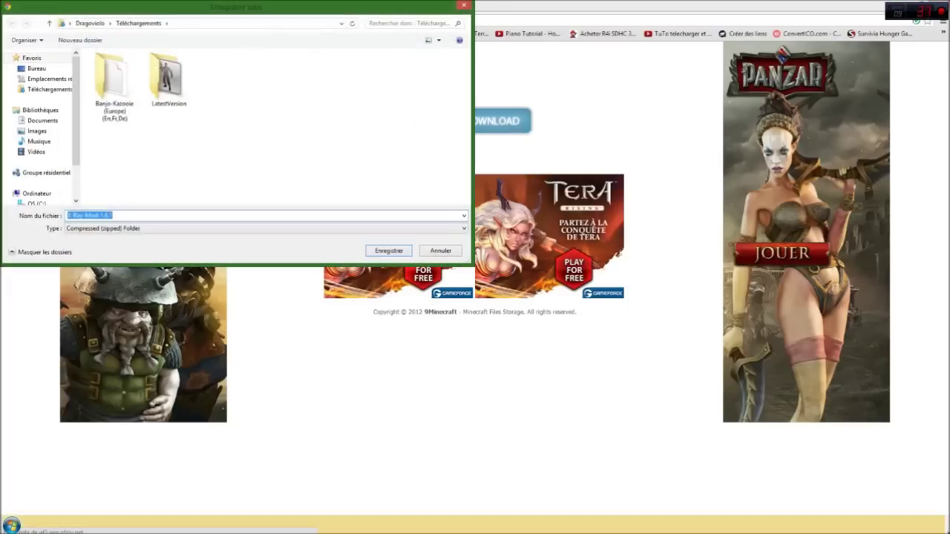
click(37, 69)
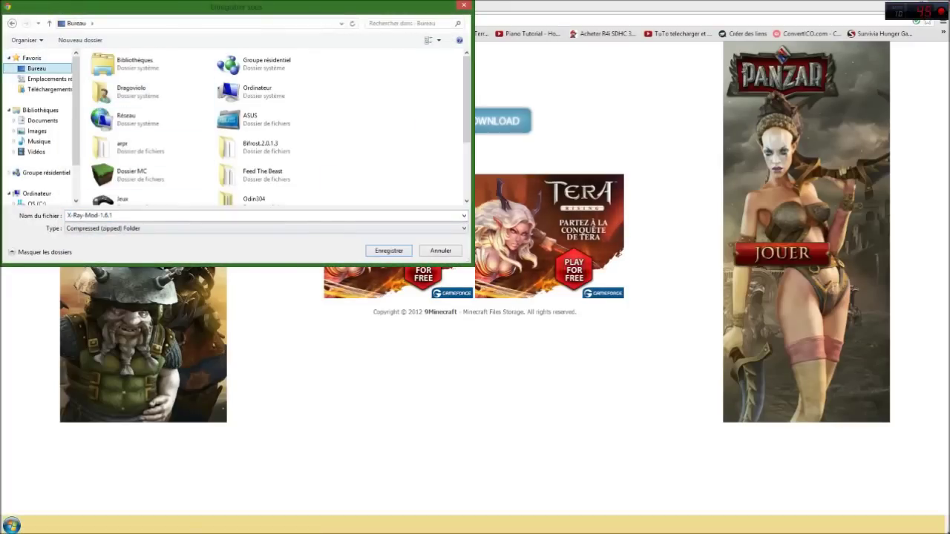
click(389, 251)
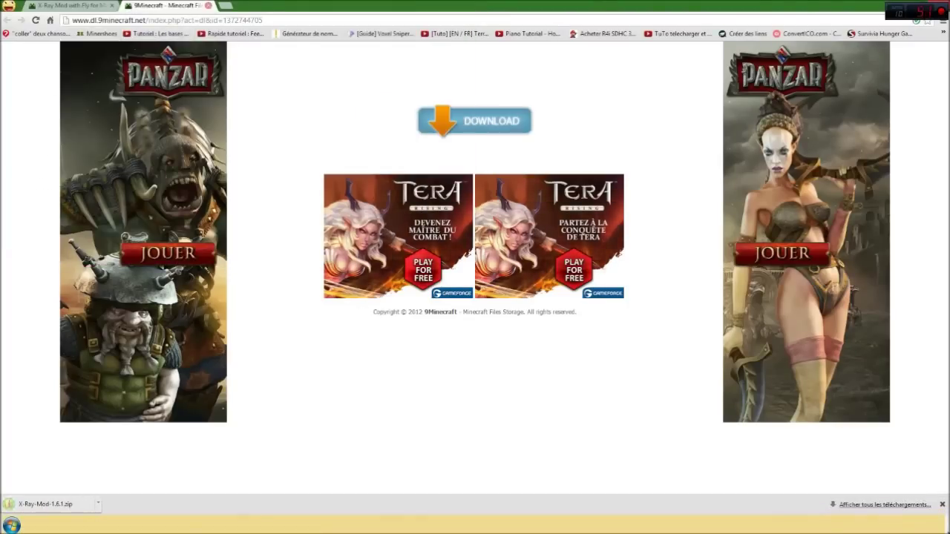
key(ctrl+w)
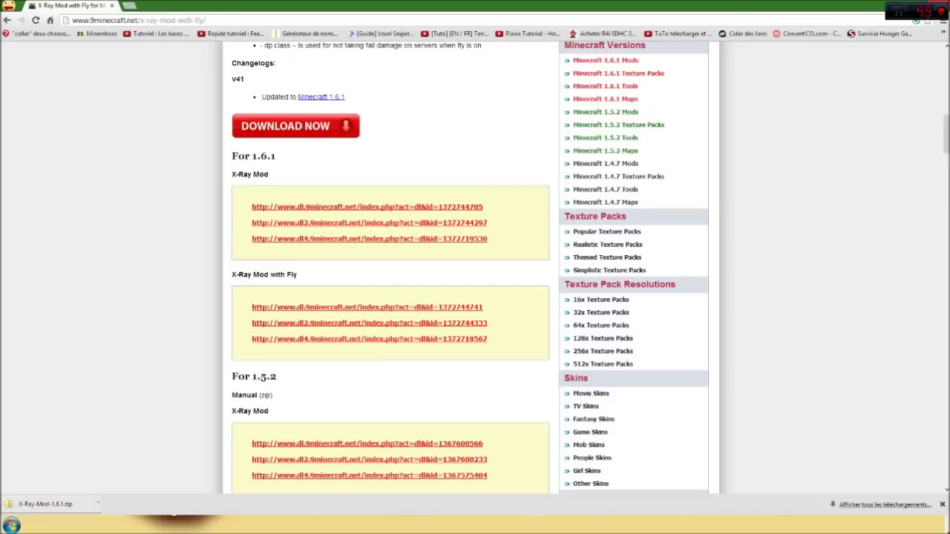
key(ctrl+w)
key(ctrl+w)
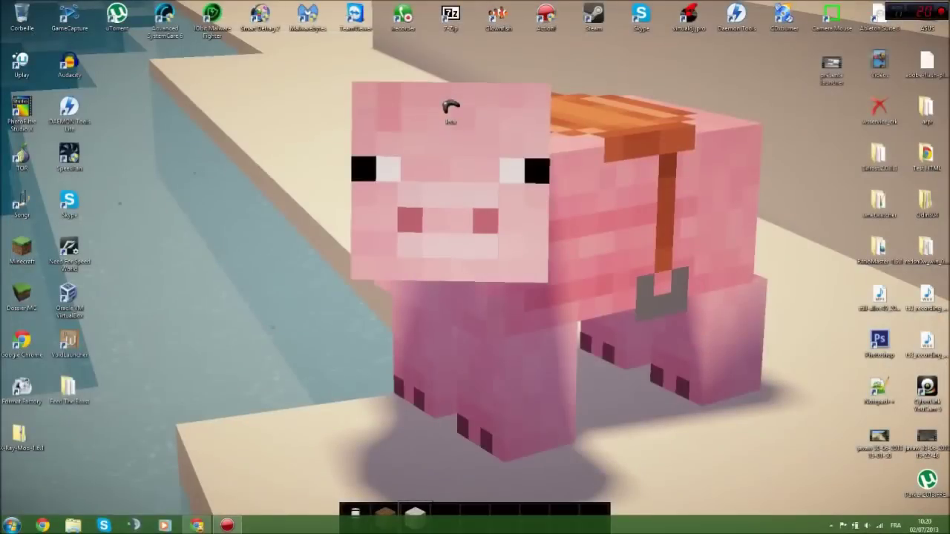
- Extract the X-Ray-Mod-1.6.1 archive onto the desktop and close the extracted folder's window
drag(20, 434, 449, 249)
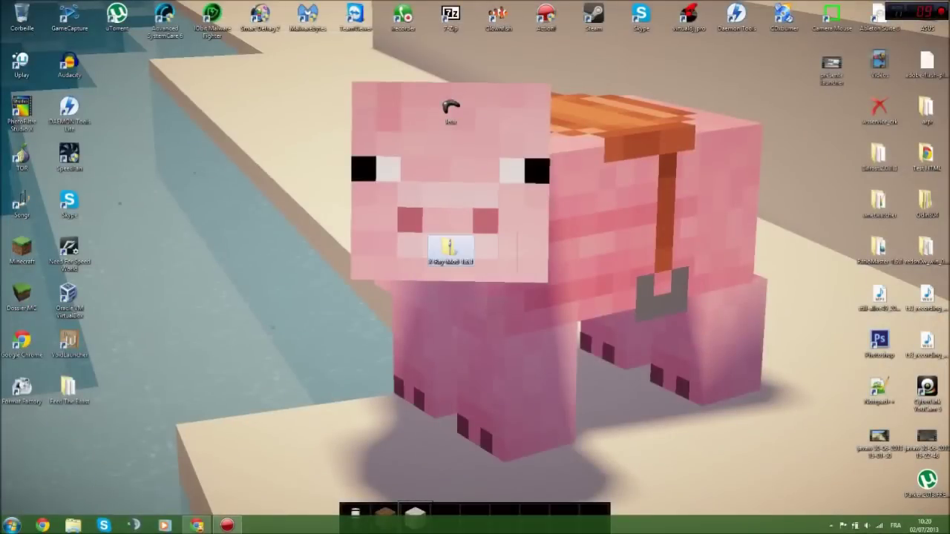
right_click(444, 248)
click(475, 279)
key(Return)
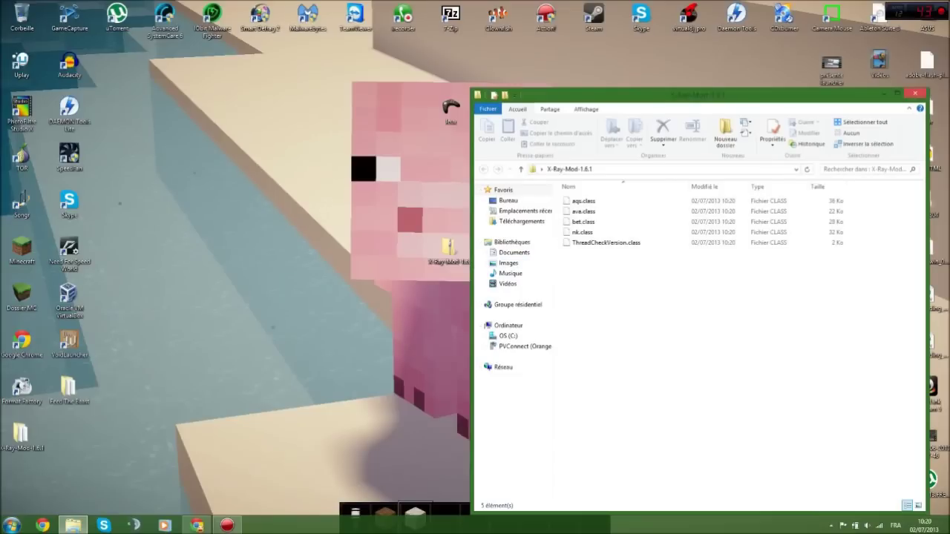
click(915, 92)
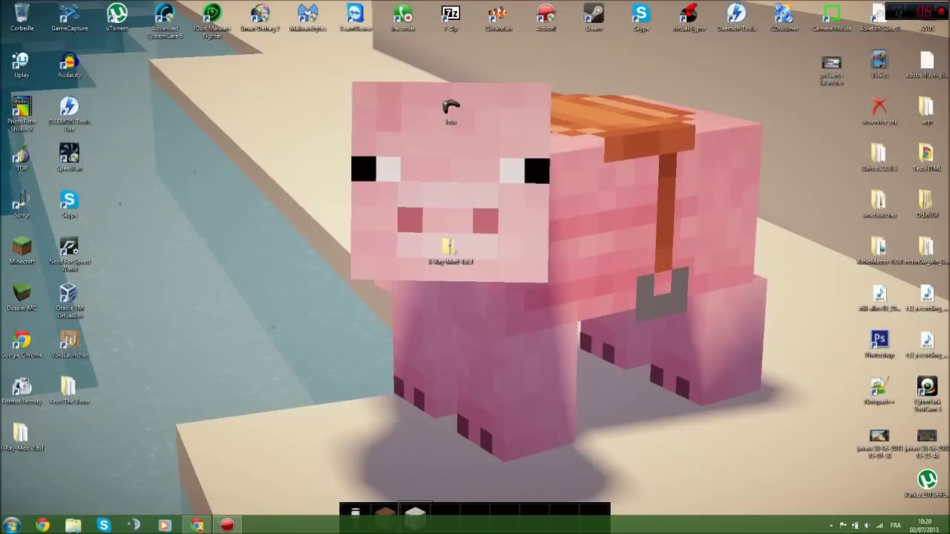
- Delete the X-Ray-Mod-1.6.1 zip archive and move the extracted folder to the middle of the desktop
right_click(455, 249)
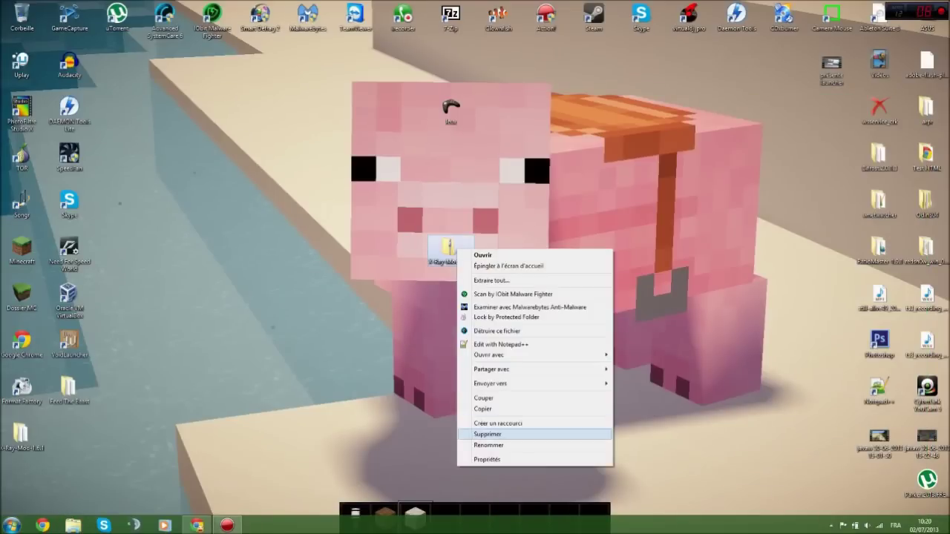
click(488, 434)
drag(22, 435, 497, 251)
- Examine the class files inside the extracted X-Ray-Mod-1.6.1 folder and close its window
double_click(498, 249)
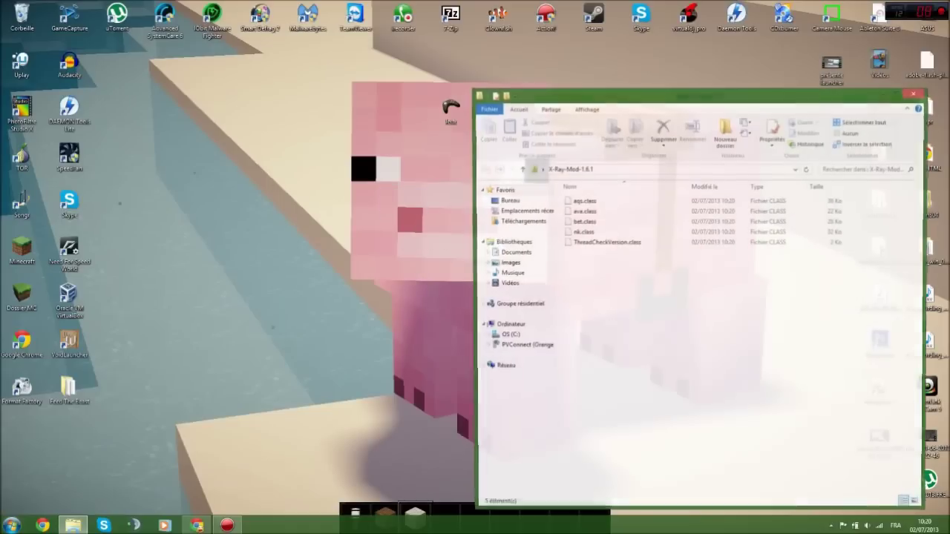
drag(647, 338, 714, 406)
drag(696, 375, 623, 194)
click(691, 334)
drag(690, 351, 634, 198)
click(653, 201)
drag(650, 272, 588, 193)
click(653, 297)
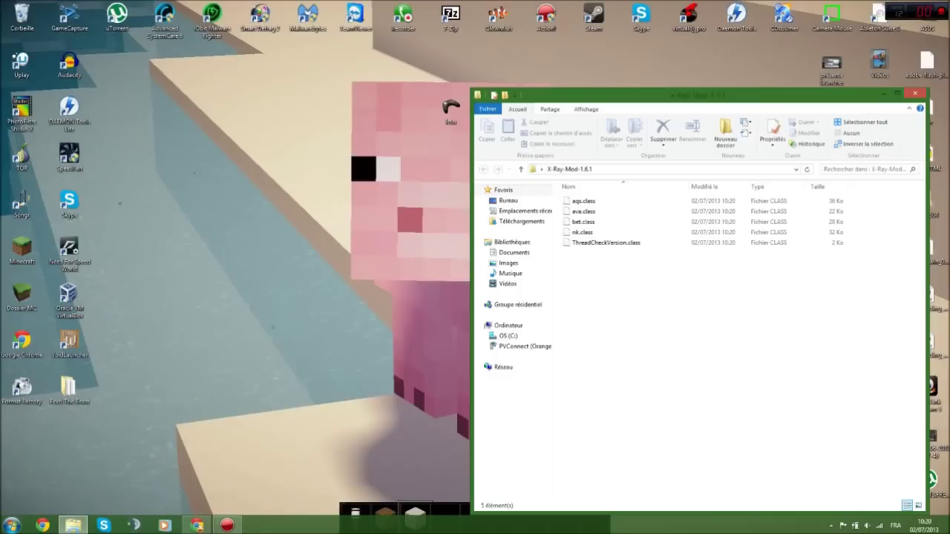
click(915, 94)
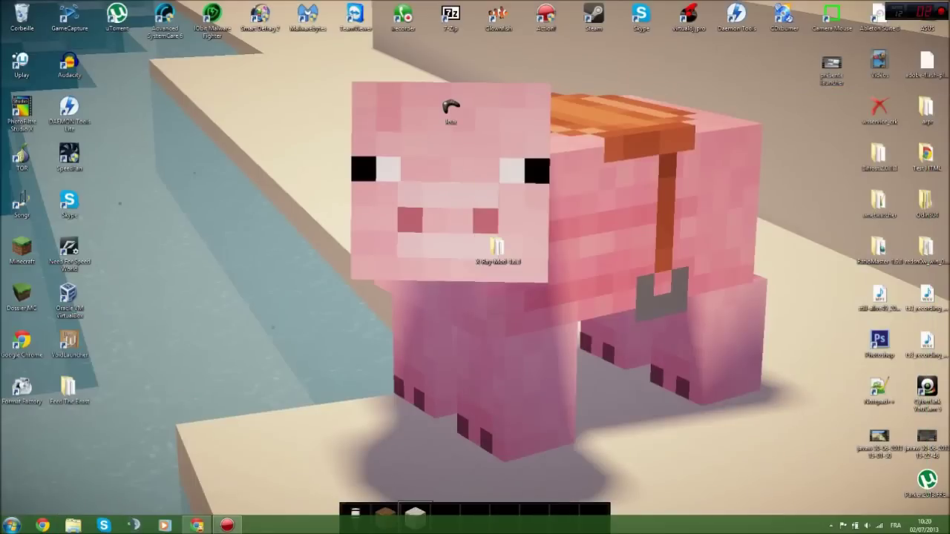
- Go to %appdata% and open the versions folder inside .minecraft in a maximized window
key(super+r)
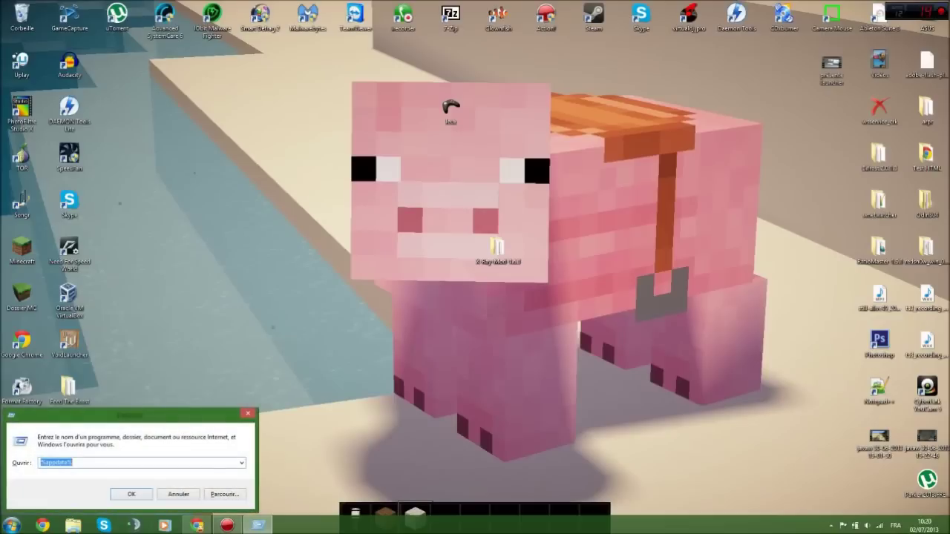
click(132, 494)
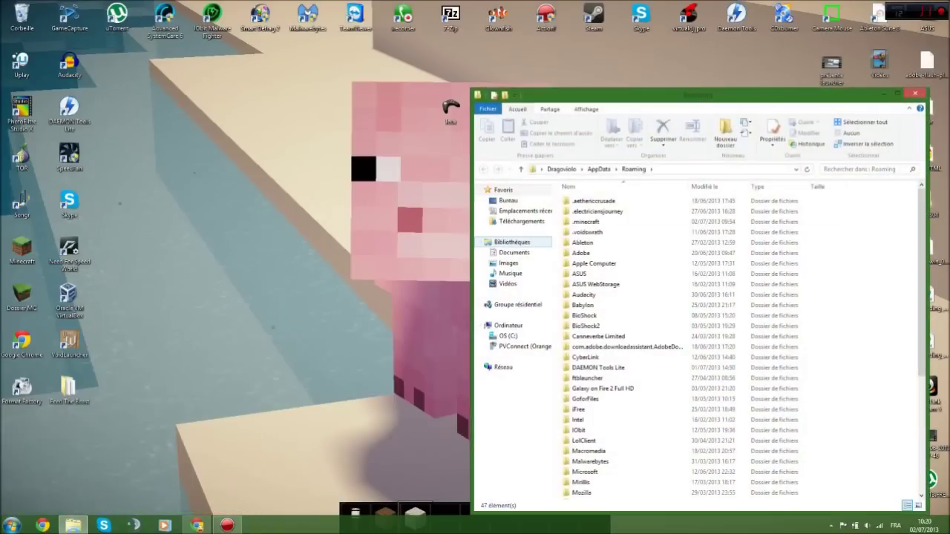
double_click(587, 222)
key(Return)
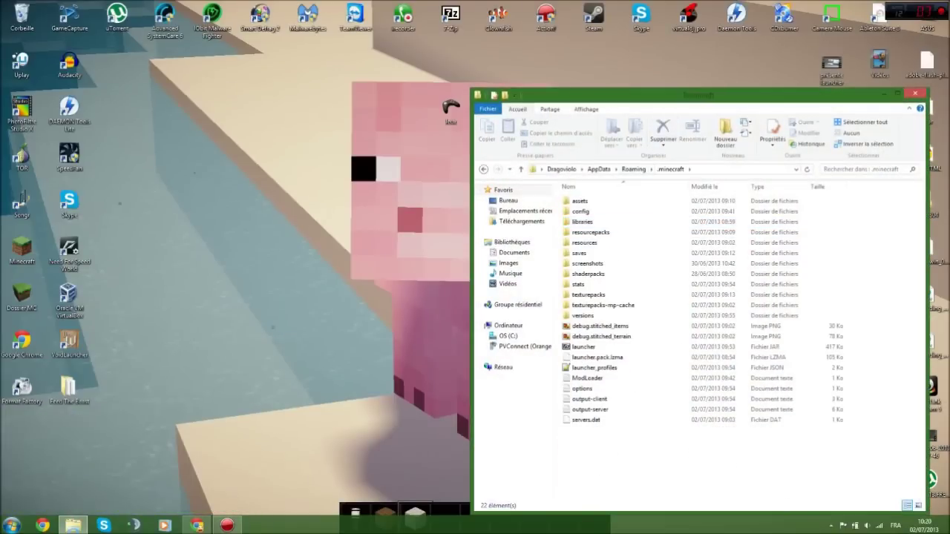
key(super+Up)
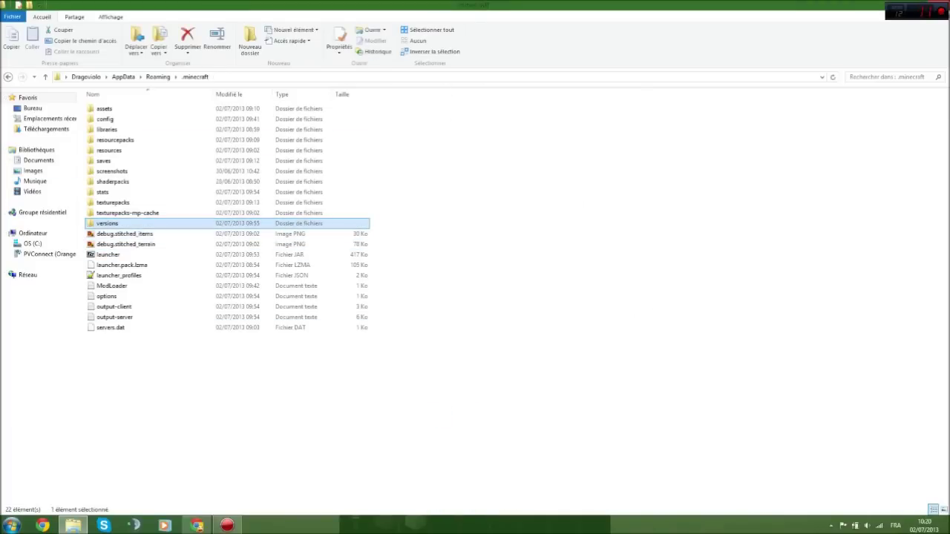
double_click(108, 223)
- Examine the contents of the 1.6.1 and 1.5.2 version folders and return to the versions folder
drag(156, 193, 129, 153)
click(113, 120)
click(111, 109)
click(127, 152)
double_click(112, 120)
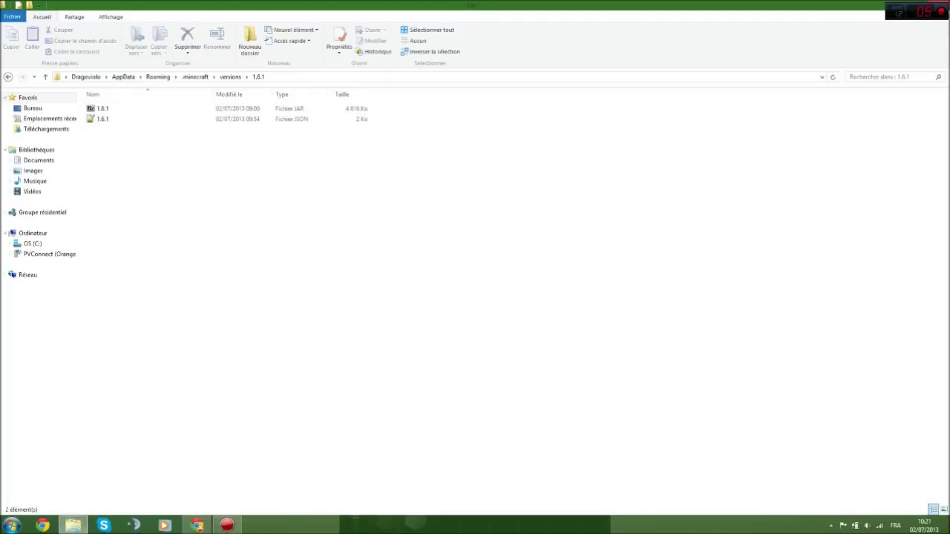
click(113, 119)
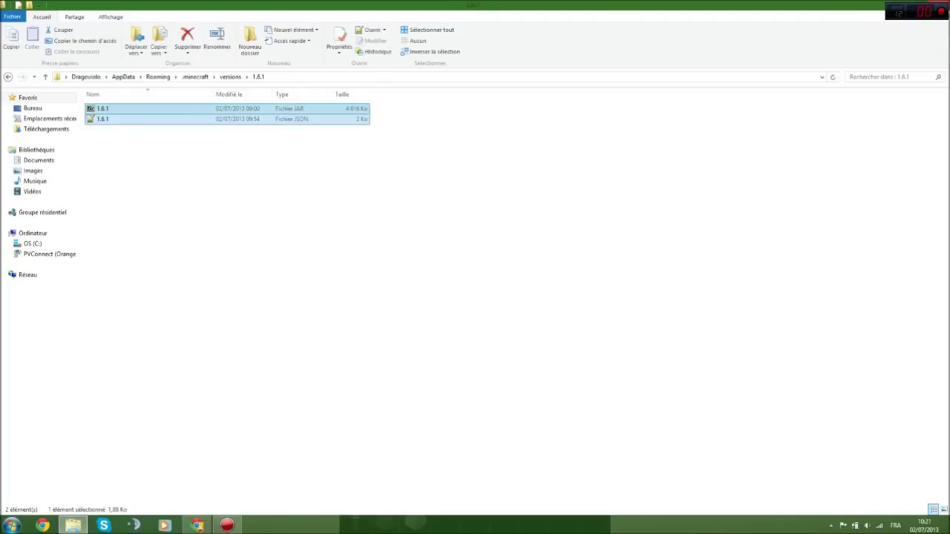
click(8, 76)
double_click(112, 109)
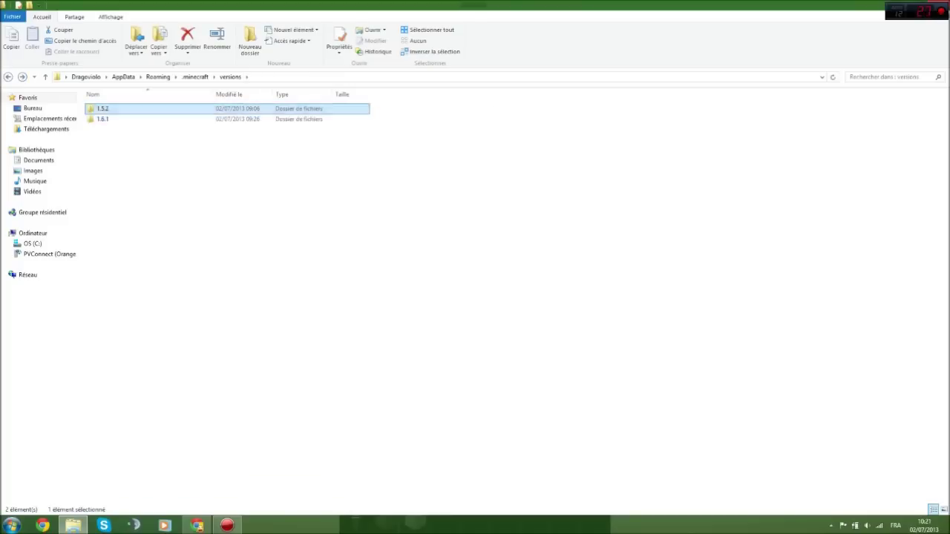
click(111, 118)
click(111, 109)
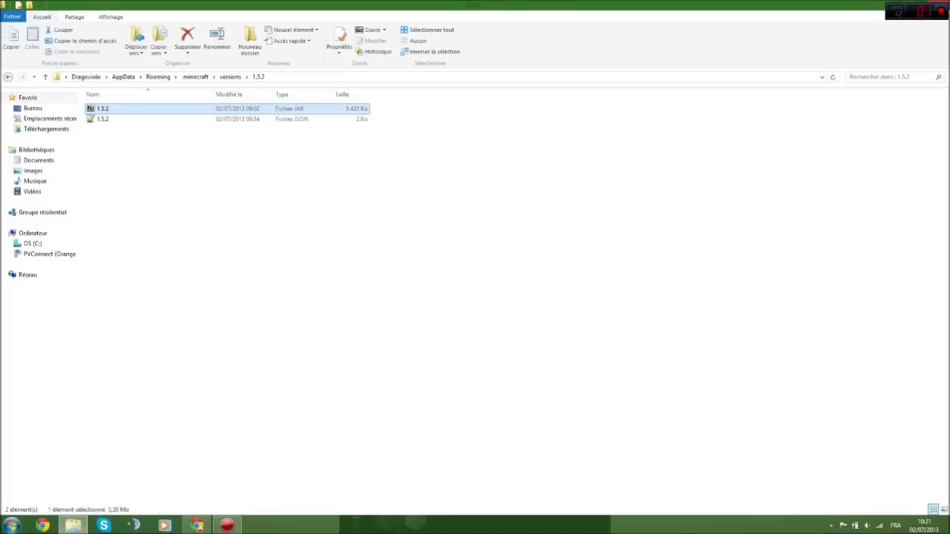
click(9, 77)
- Create a new folder named X-ray inside the versions folder
right_click(211, 202)
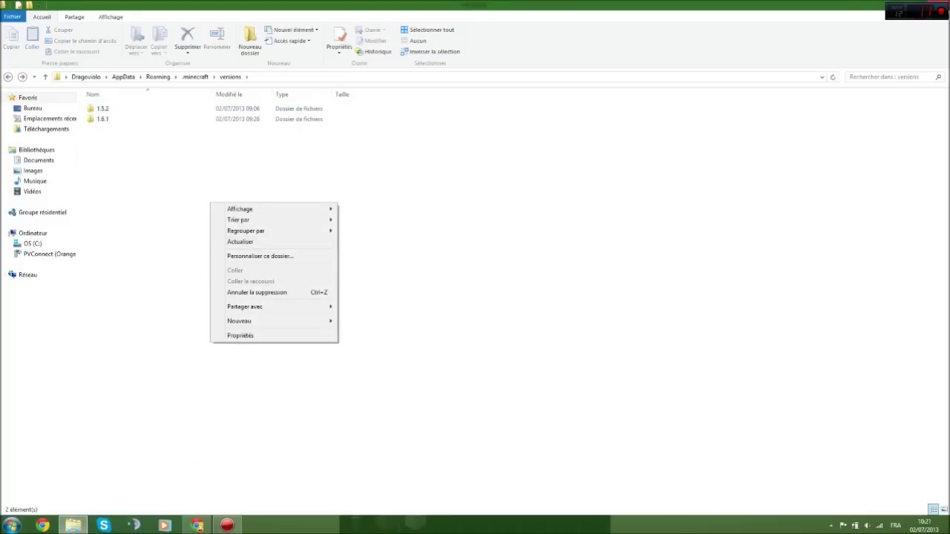
mouse_move(239, 320)
click(362, 320)
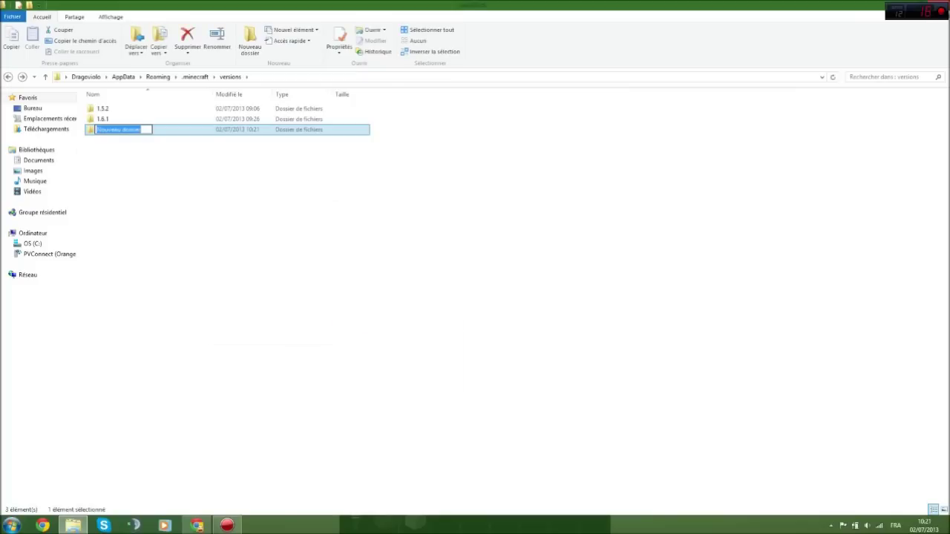
text(x)
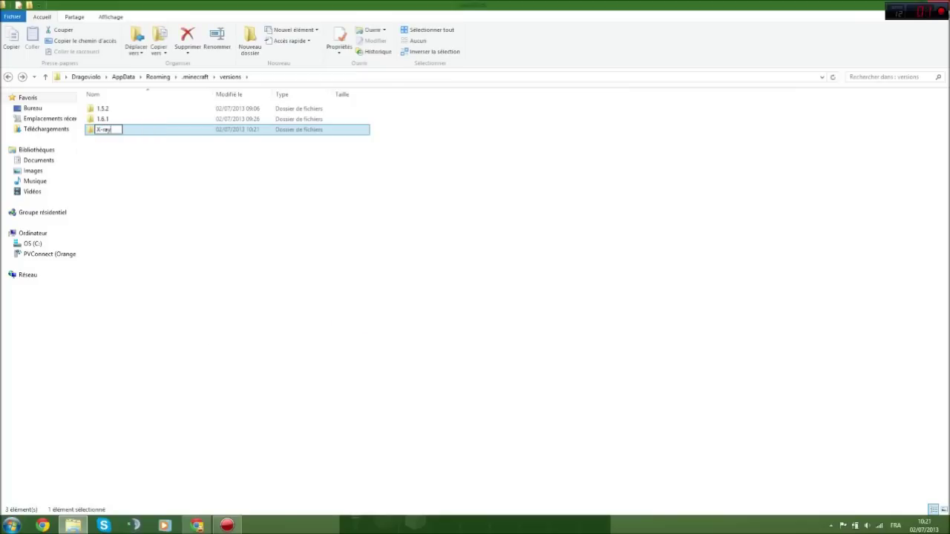
key(Return)
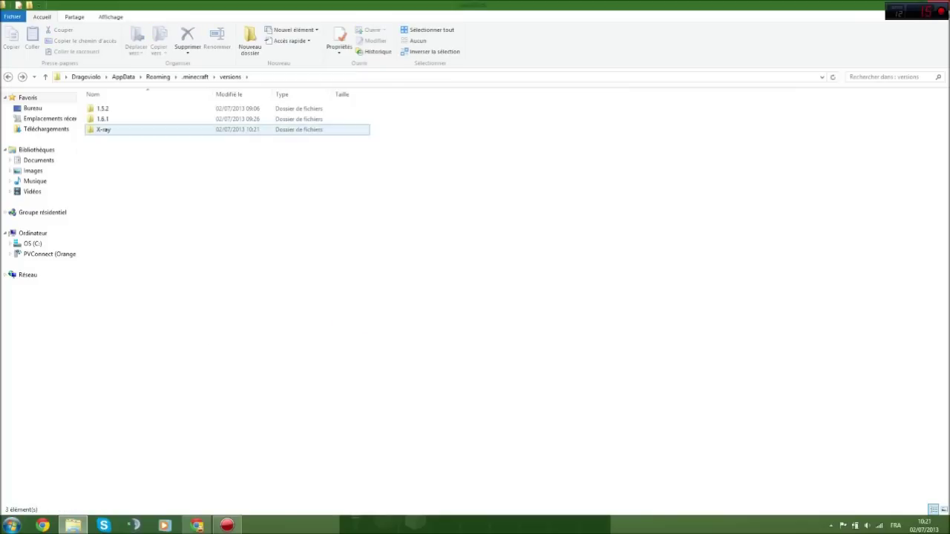
- Check the contents of the new X-ray folder and of the 1.6.1 folder, and return to the versions folder
click(103, 130)
click(163, 178)
click(104, 130)
click(163, 178)
click(163, 130)
click(164, 178)
double_click(223, 130)
drag(294, 160, 381, 309)
drag(450, 282, 132, 193)
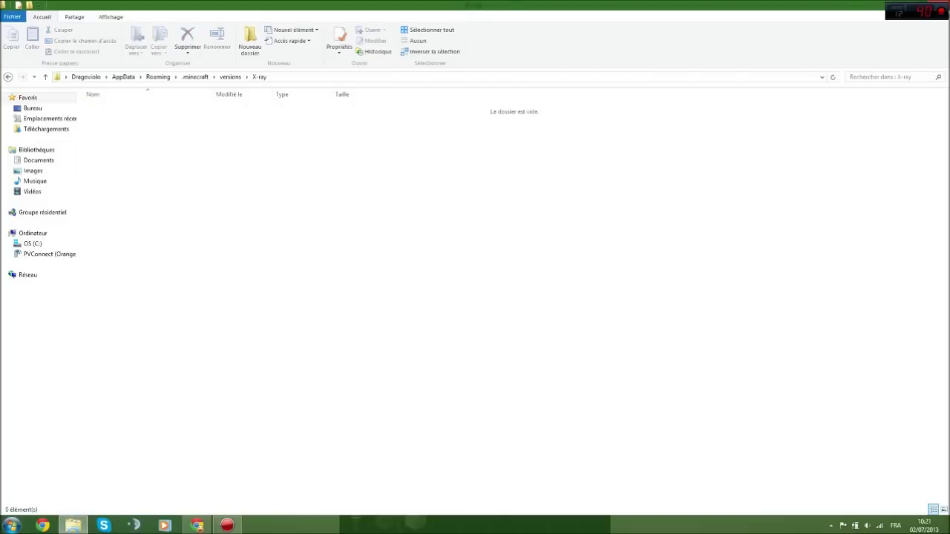
click(8, 77)
double_click(163, 119)
drag(130, 183, 112, 109)
click(133, 152)
click(8, 76)
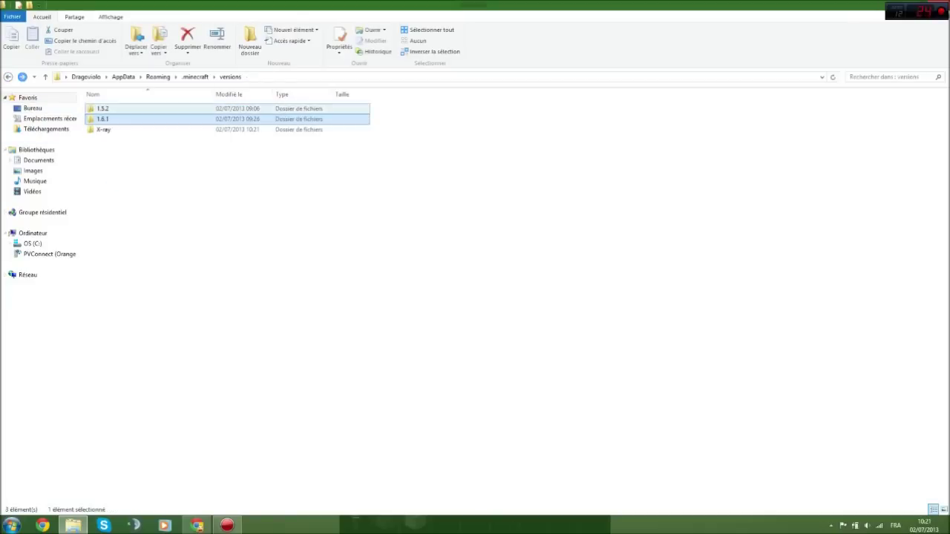
- Copy the 1.6.1 JAR and JSON files from the 1.6.1 folder into the X-ray folder
double_click(103, 119)
drag(149, 169, 105, 108)
right_click(105, 108)
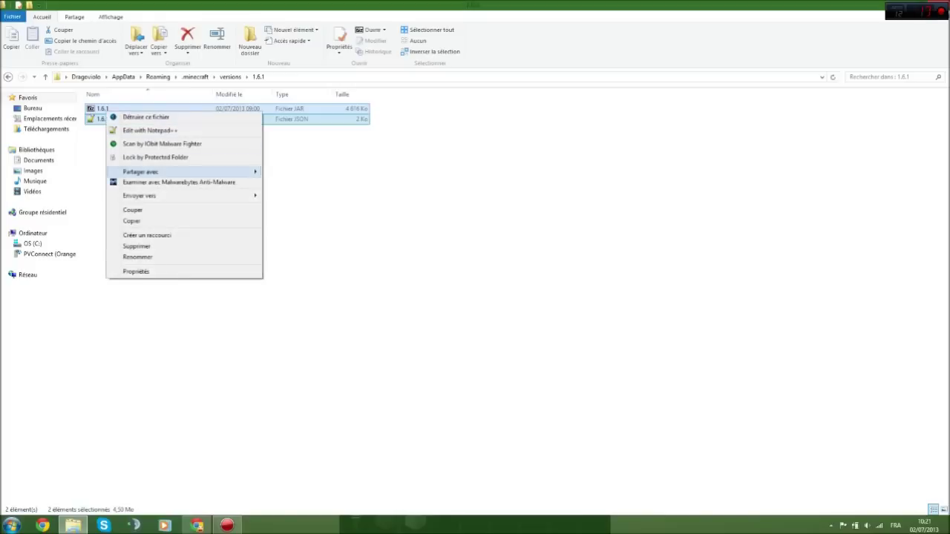
click(130, 221)
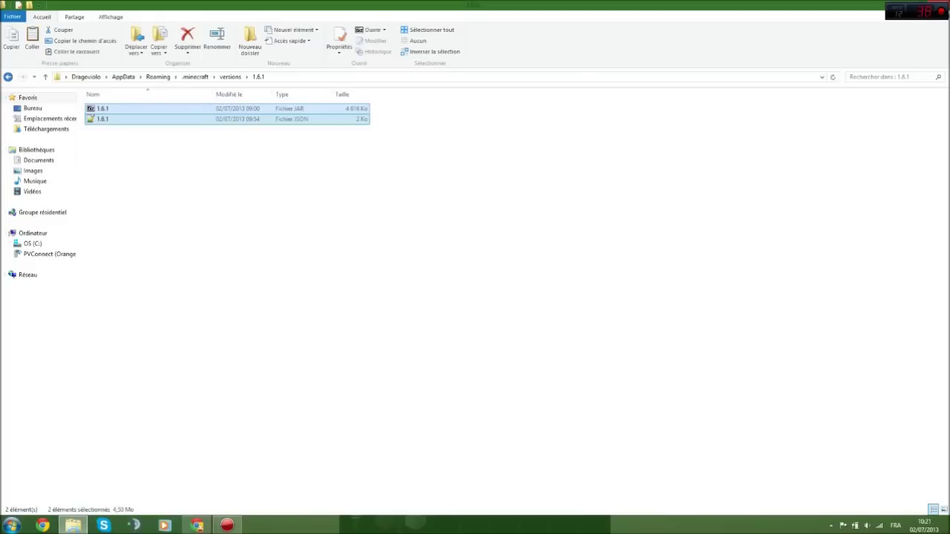
click(8, 77)
double_click(102, 129)
right_click(148, 172)
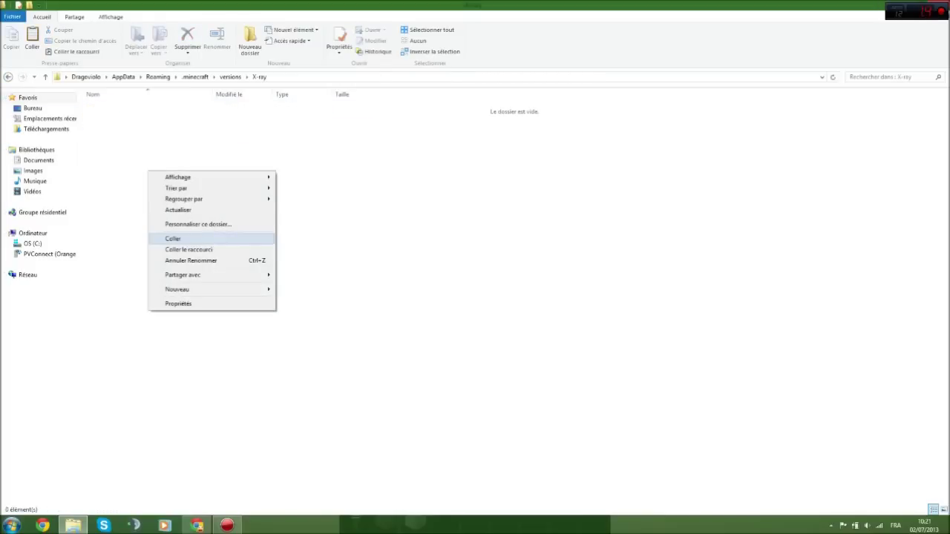
click(173, 238)
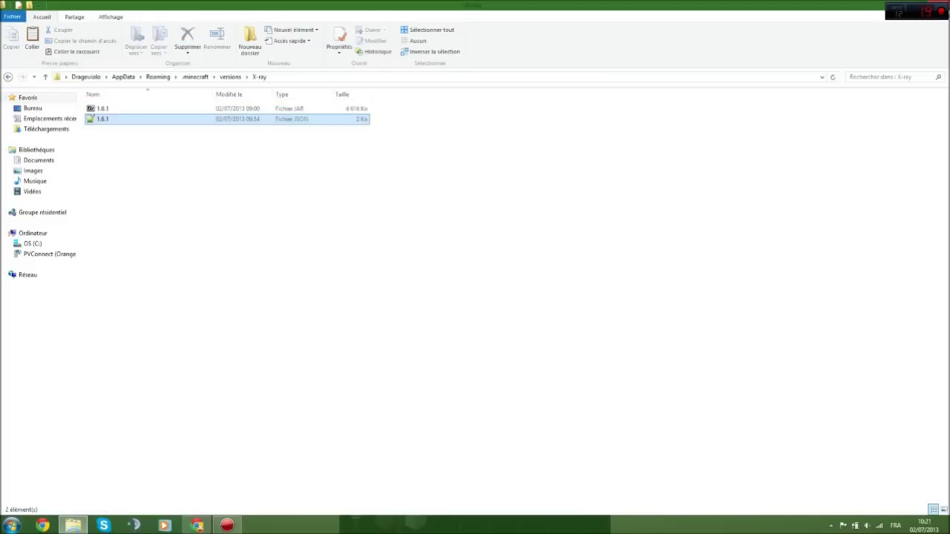
- Rename the copied 1.6.1 JSON and JAR files in the X-ray folder as X-ray
right_click(110, 119)
click(141, 288)
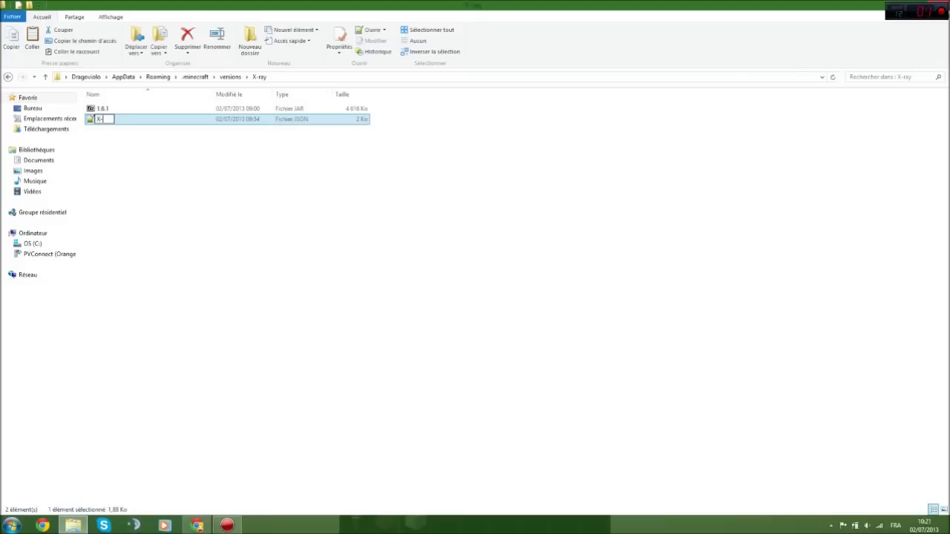
key(Return)
click(104, 109)
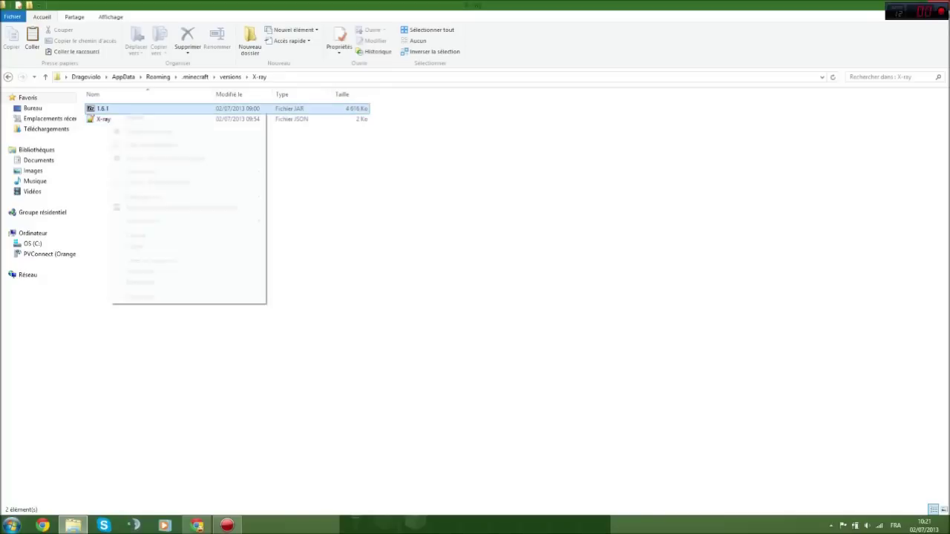
right_click(109, 110)
click(137, 282)
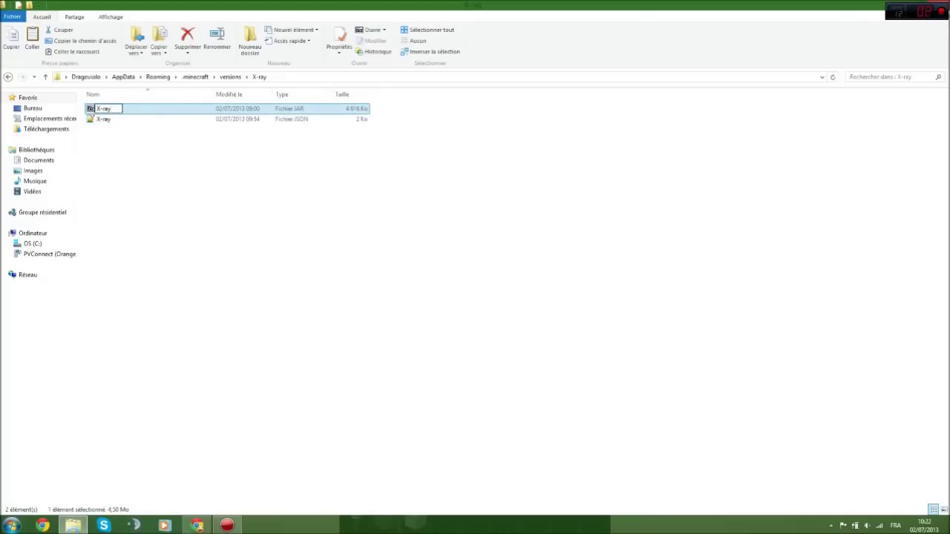
text(X-ray)
key(Return)
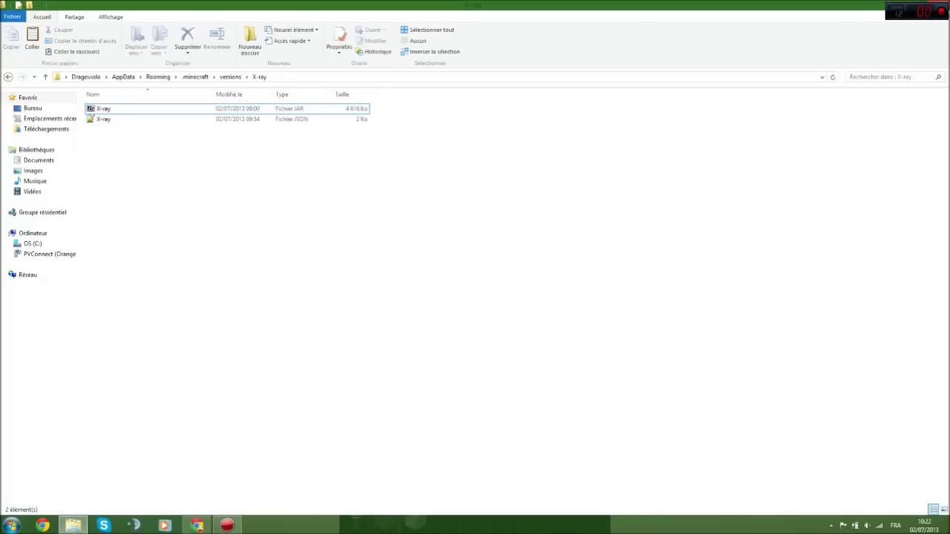
- Open the X-ray JSON file with Bloc-notes, using that application for all .json files, and close it again
click(104, 119)
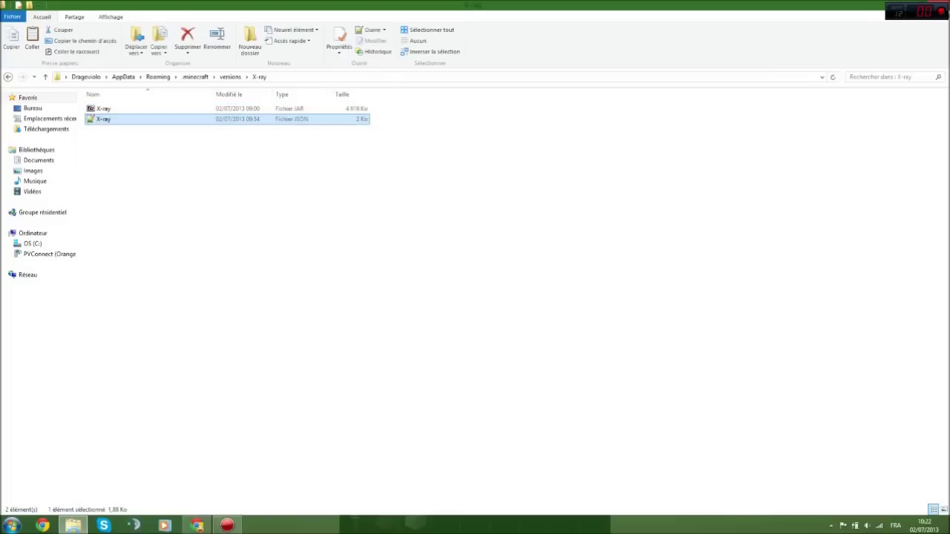
right_click(166, 124)
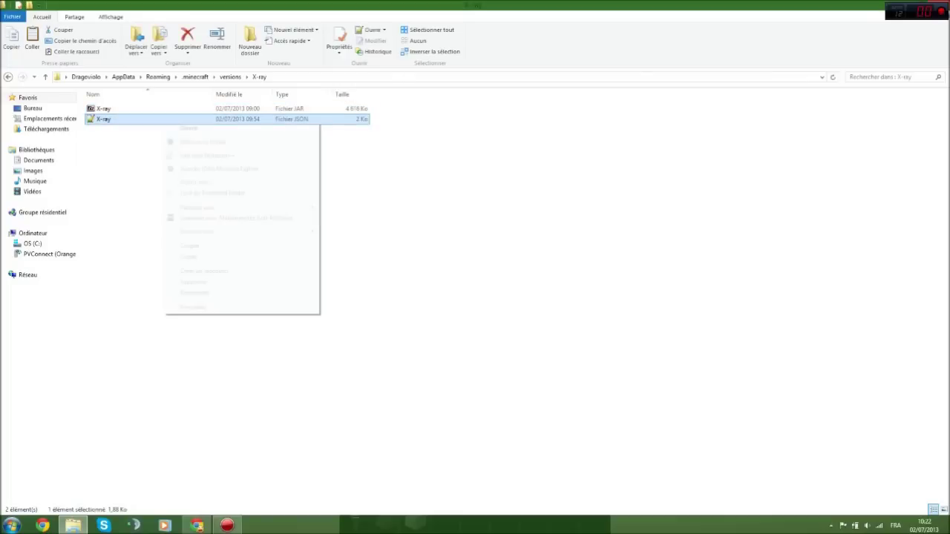
click(126, 125)
click(119, 123)
right_click(120, 121)
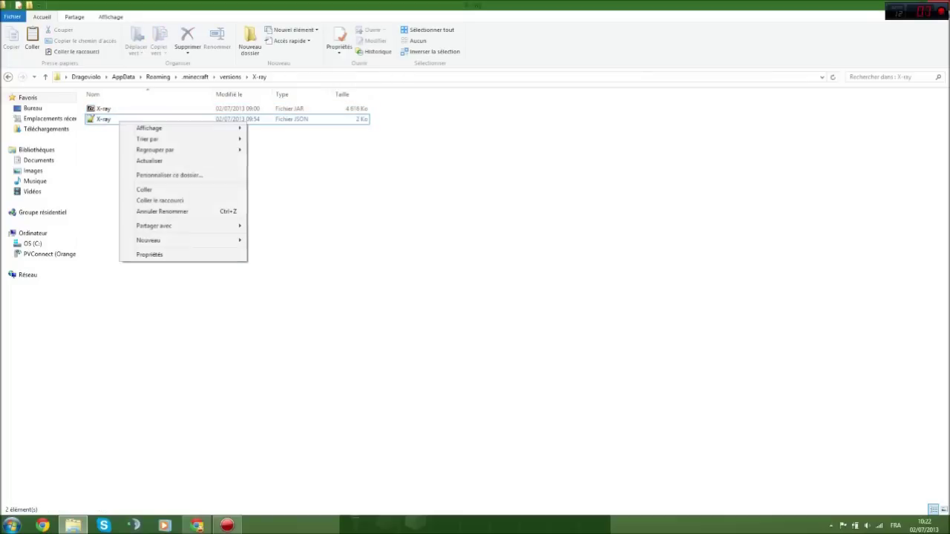
right_click(104, 120)
mouse_move(148, 233)
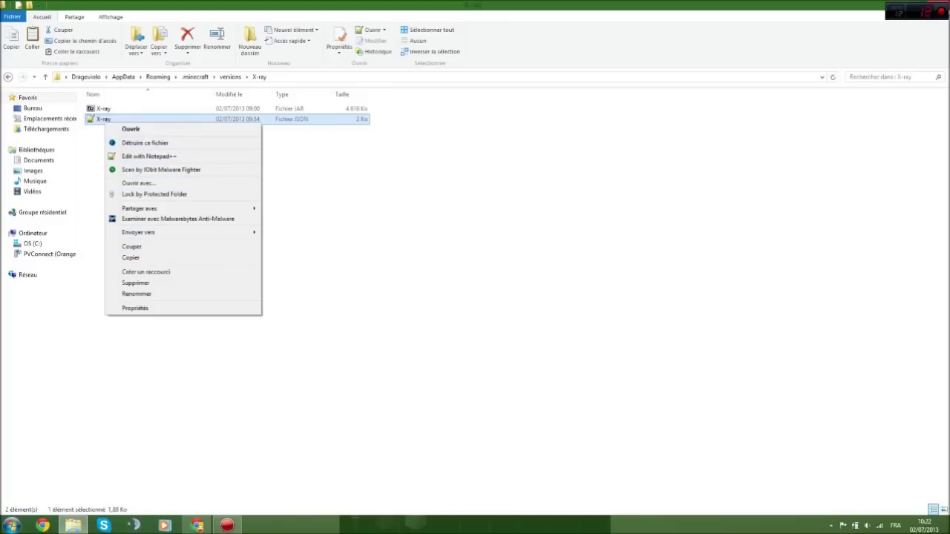
click(137, 183)
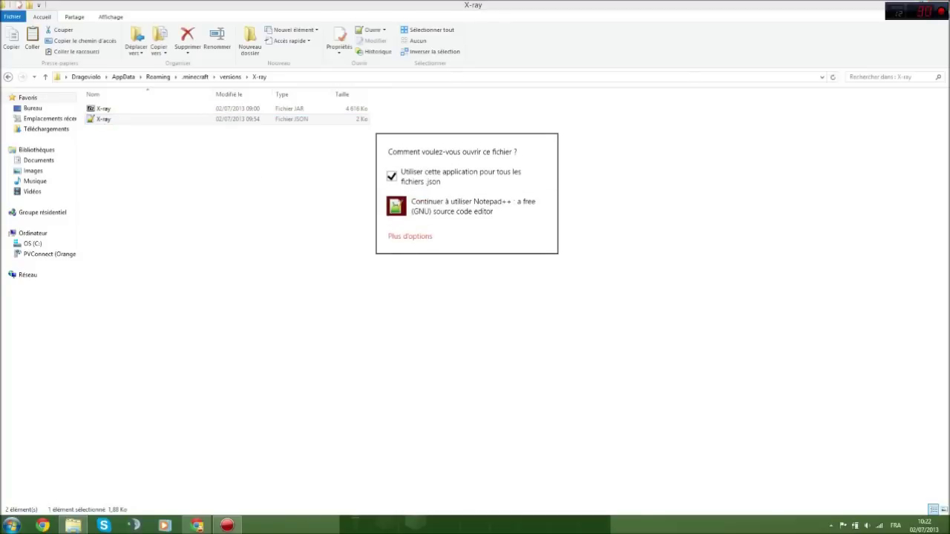
click(410, 236)
scroll(445, 245, down, 3)
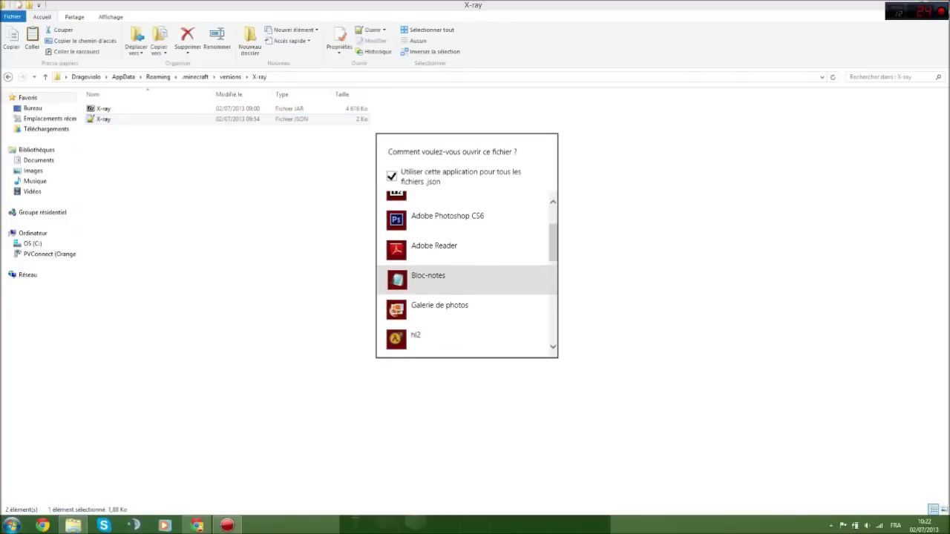
click(445, 276)
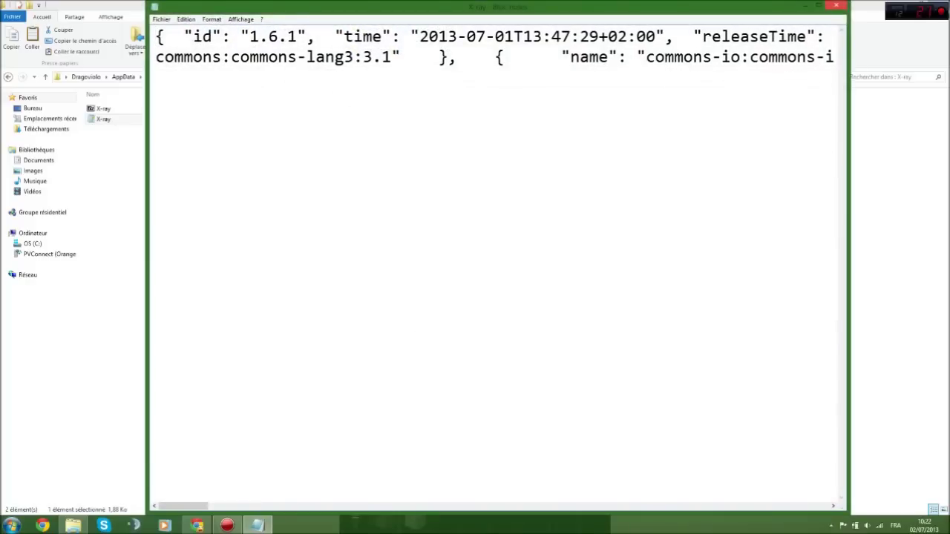
click(837, 5)
- Open the X-ray JSON file in Notepad++, set its "id" value to X-ray, save it and close the editor
right_click(106, 123)
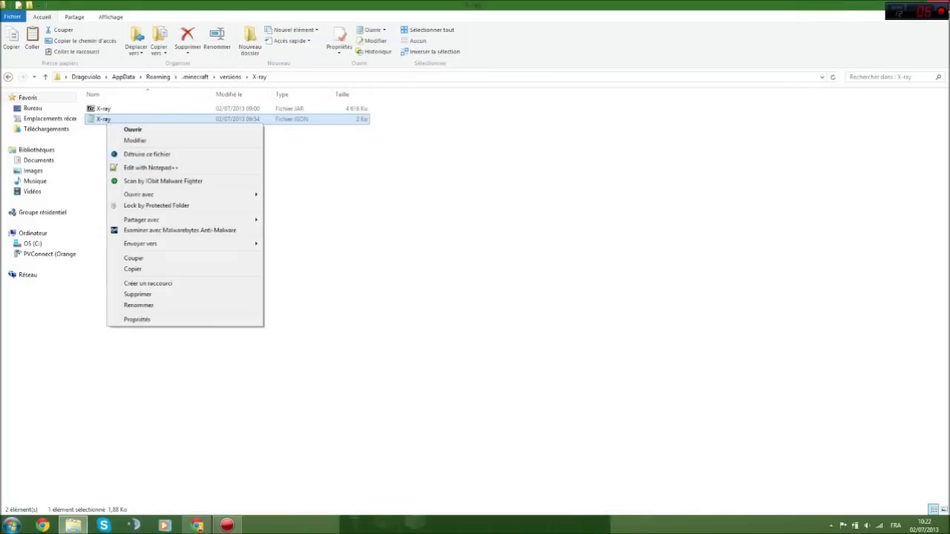
mouse_move(185, 193)
click(312, 205)
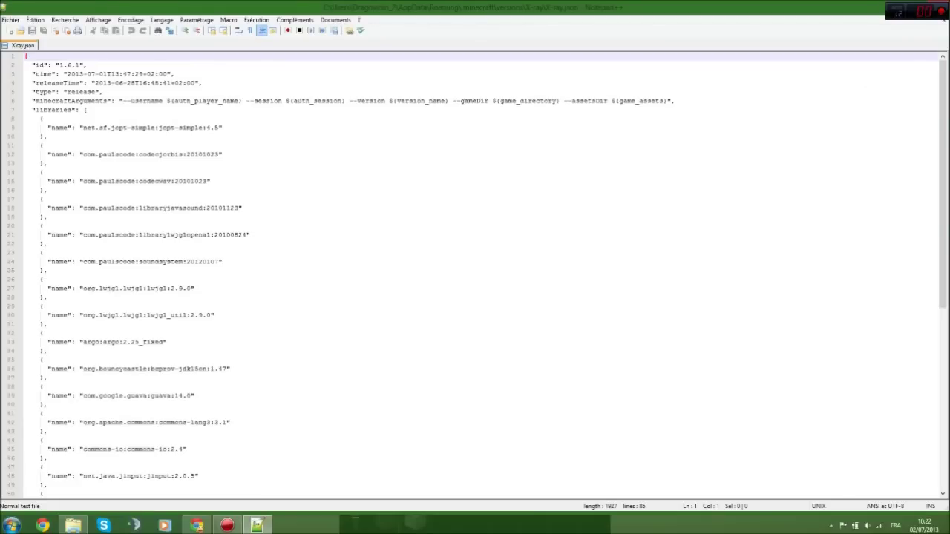
drag(79, 65, 71, 65)
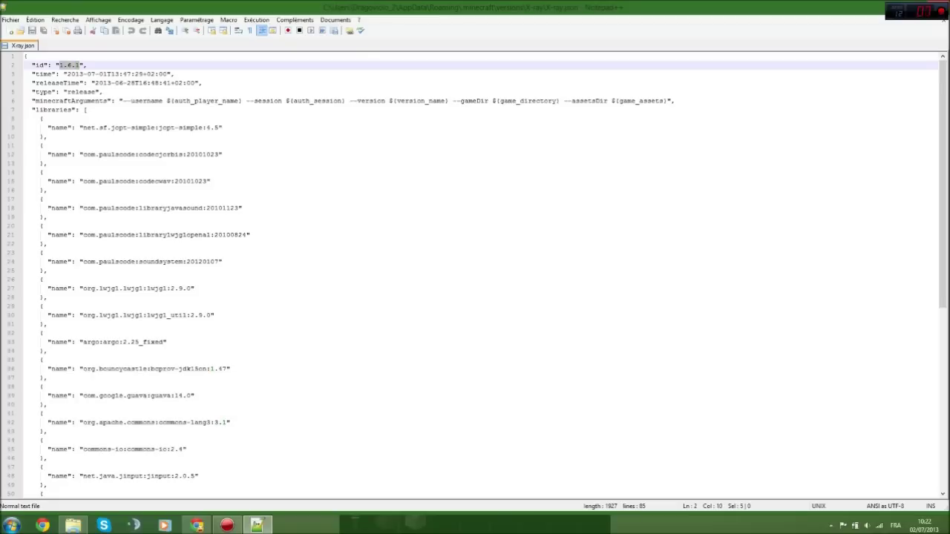
text(X-ray)
click(939, 5)
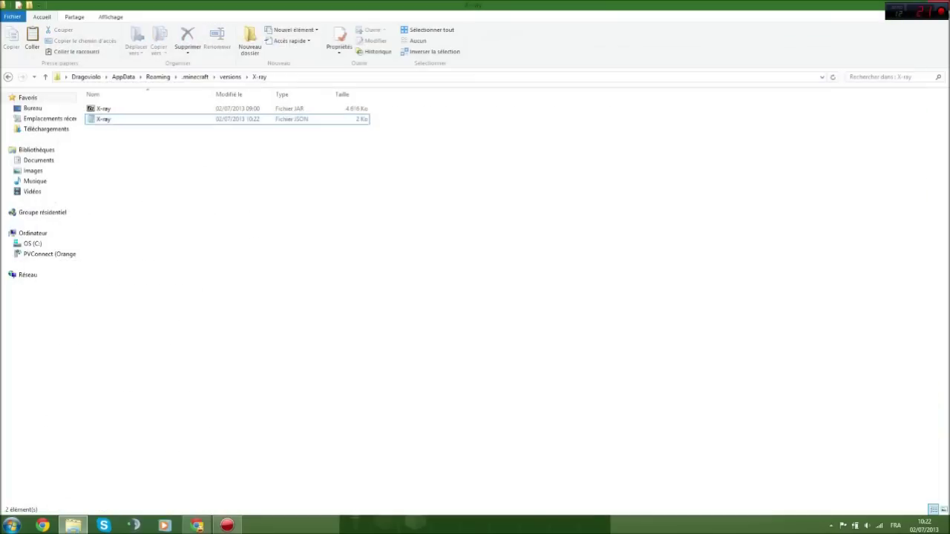
- Open the X-ray JAR file from the X-ray version folder in 7-Zip
click(106, 119)
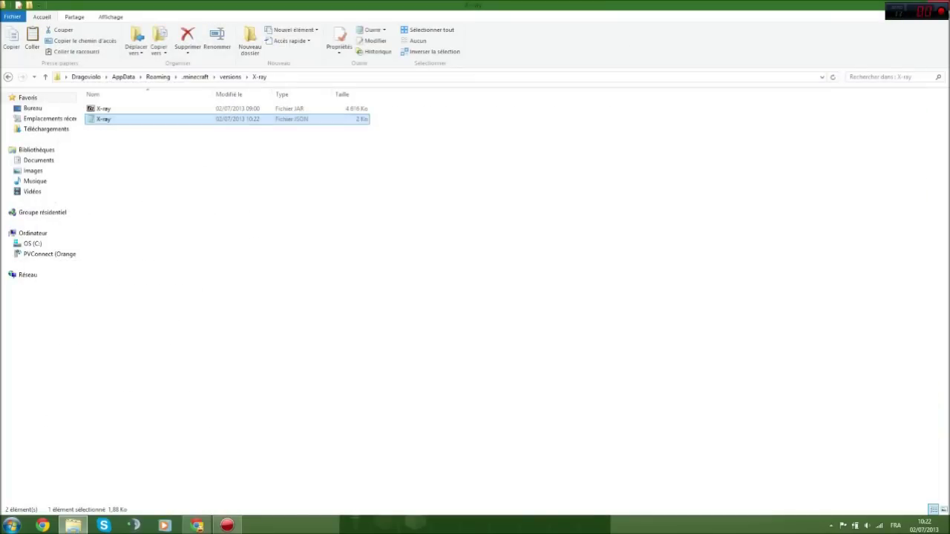
click(105, 109)
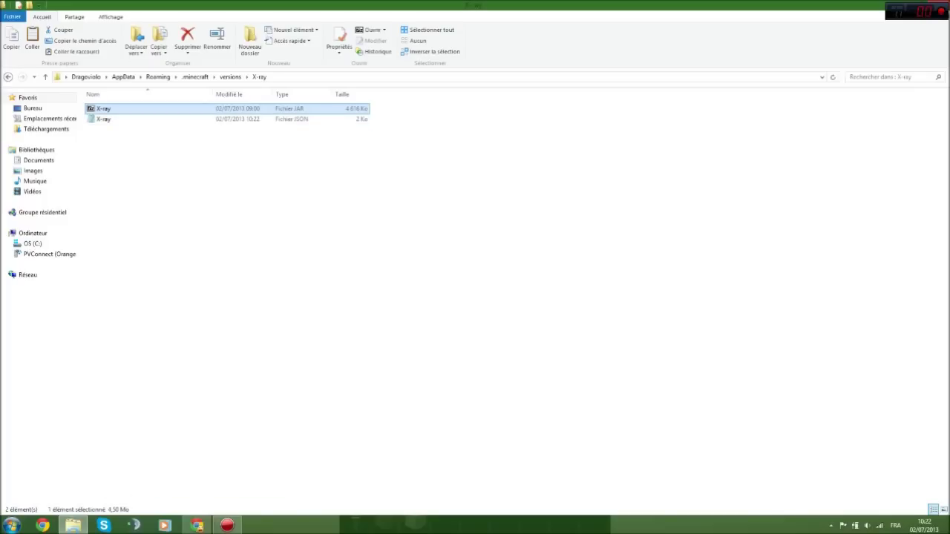
double_click(106, 109)
- Look through the folders and class files in the X-ray.jar archive, including the META-INF folder
scroll(630, 334, down, 4)
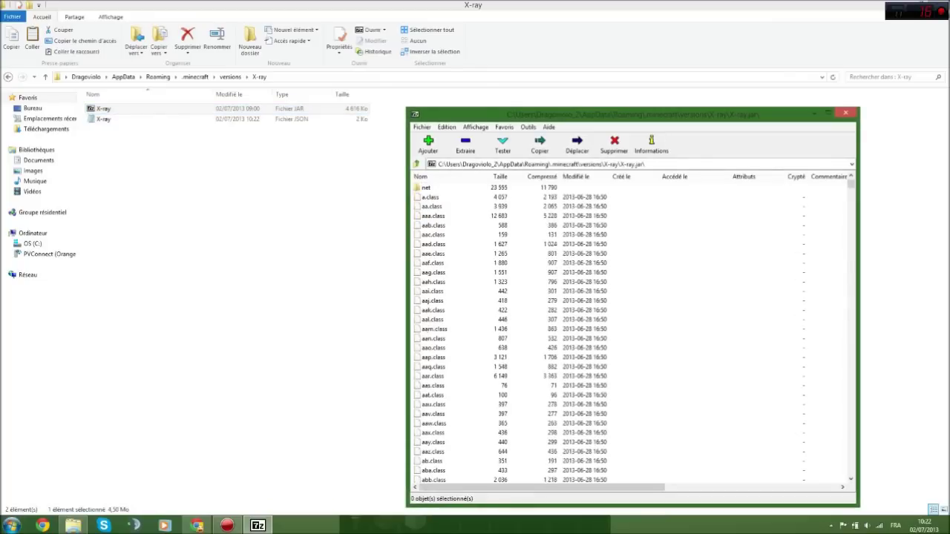
scroll(631, 334, up, 4)
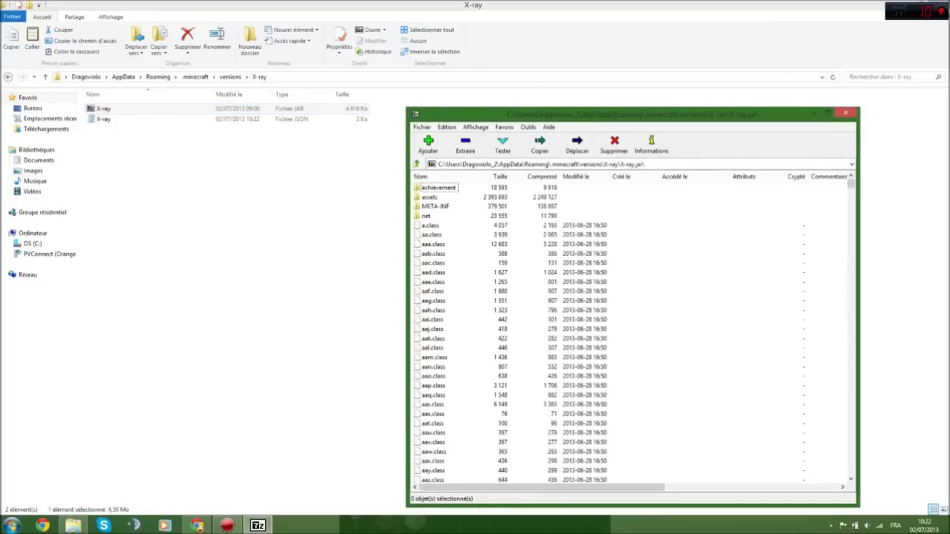
click(436, 206)
scroll(631, 334, down, 15)
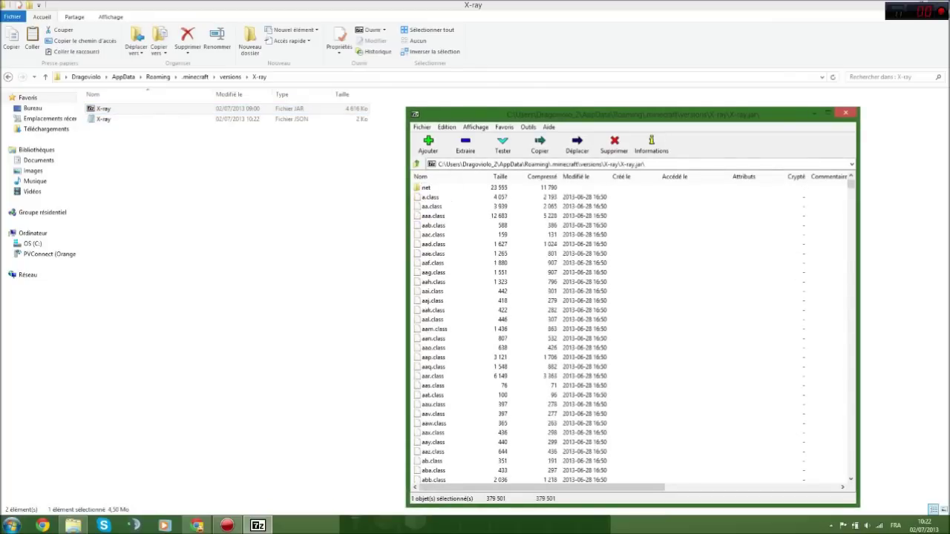
scroll(631, 334, up, 20)
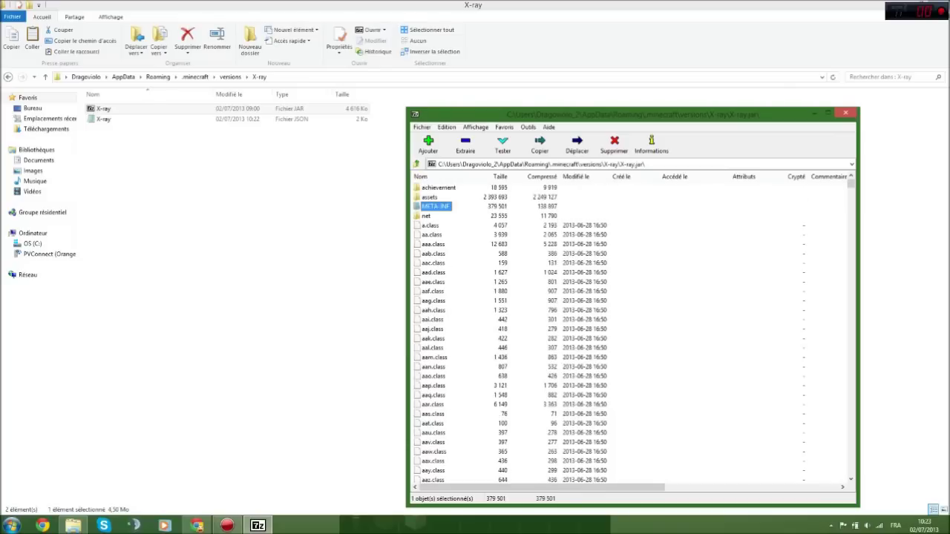
scroll(631, 334, down, 20)
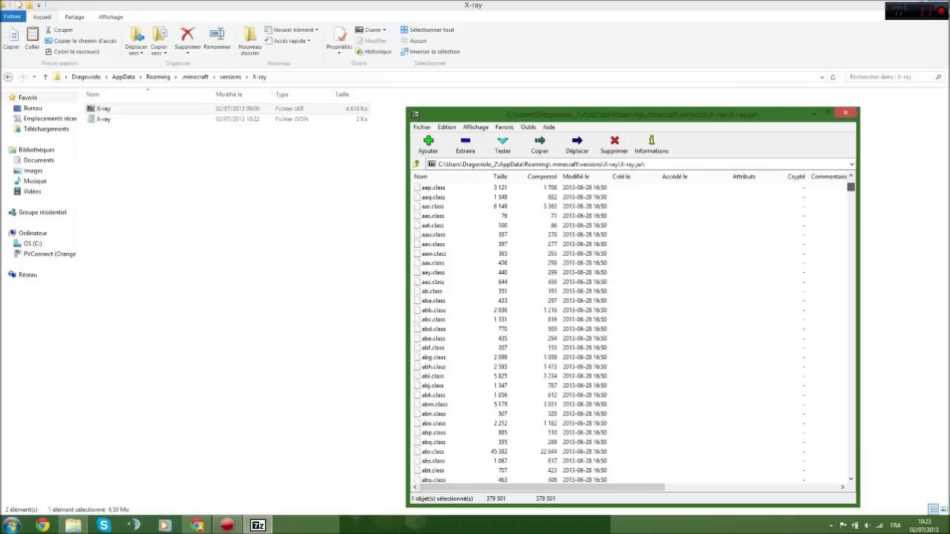
scroll(631, 334, up, 15)
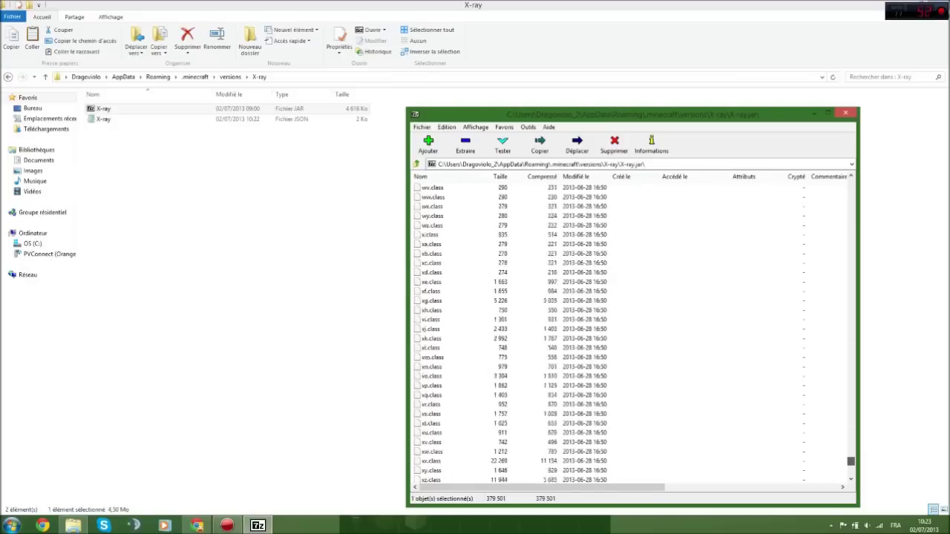
scroll(631, 334, up, 10)
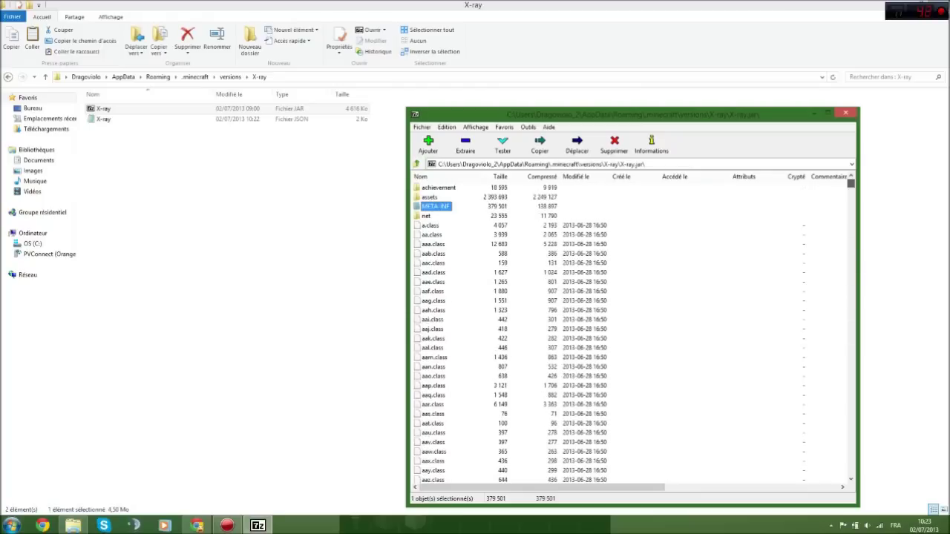
- Delete the META-INF folder from the X-ray.jar archive
click(668, 296)
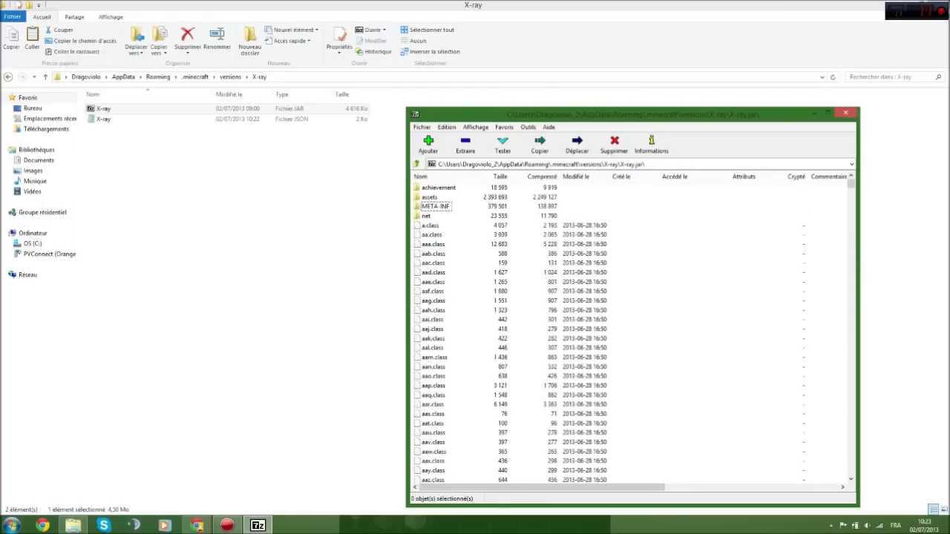
key(ctrl+space)
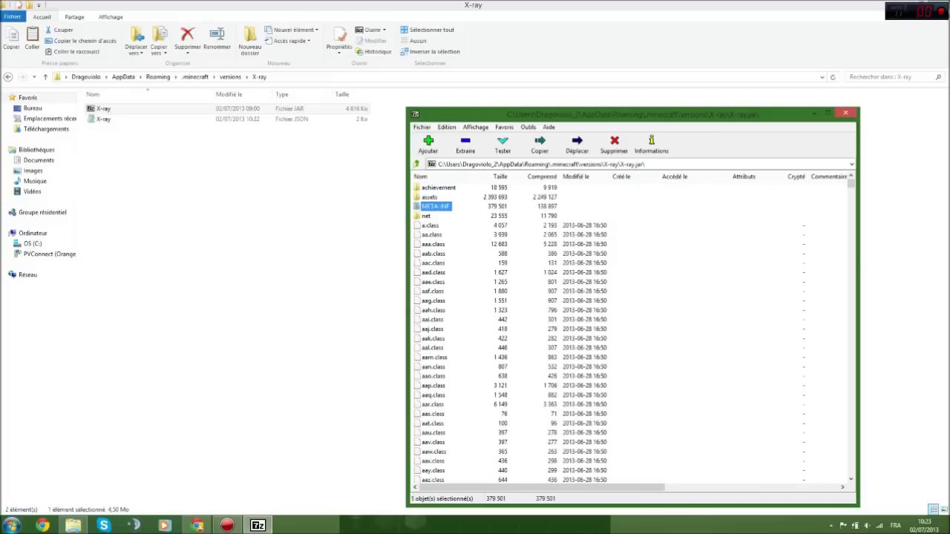
click(614, 145)
key(Return)
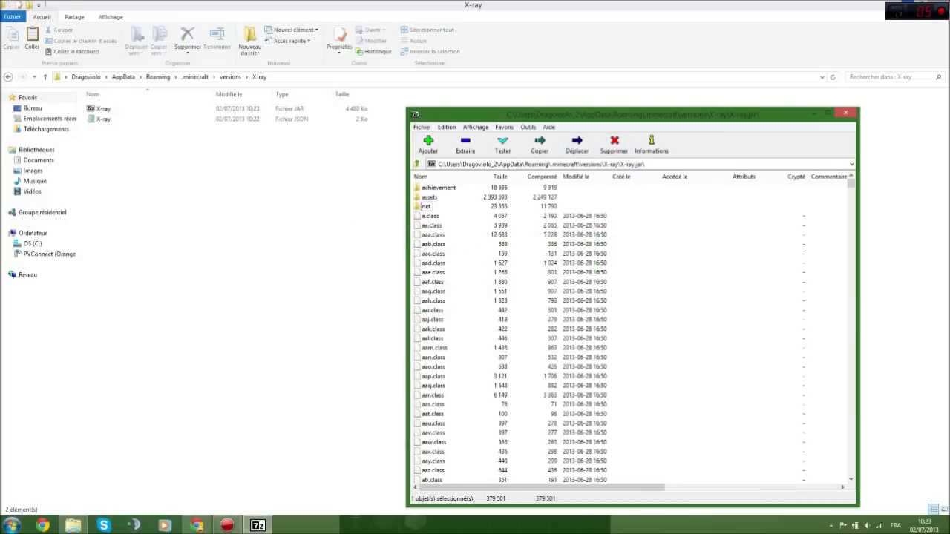
- Reveal the desktop beside the archive window and open the X-Ray-Mod-1.6.1 folder
click(907, 4)
drag(550, 115, 697, 111)
drag(510, 248, 260, 204)
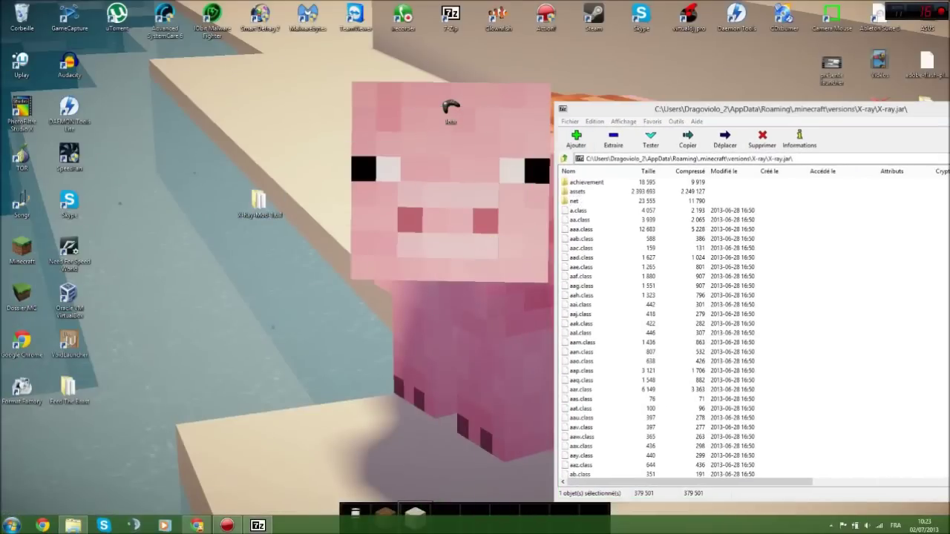
double_click(260, 200)
- Copy all the class files from the X-Ray-Mod-1.6.1 folder into the X-ray.jar archive and confirm the copy
drag(642, 382, 598, 198)
drag(671, 94, 228, 95)
drag(296, 215, 653, 297)
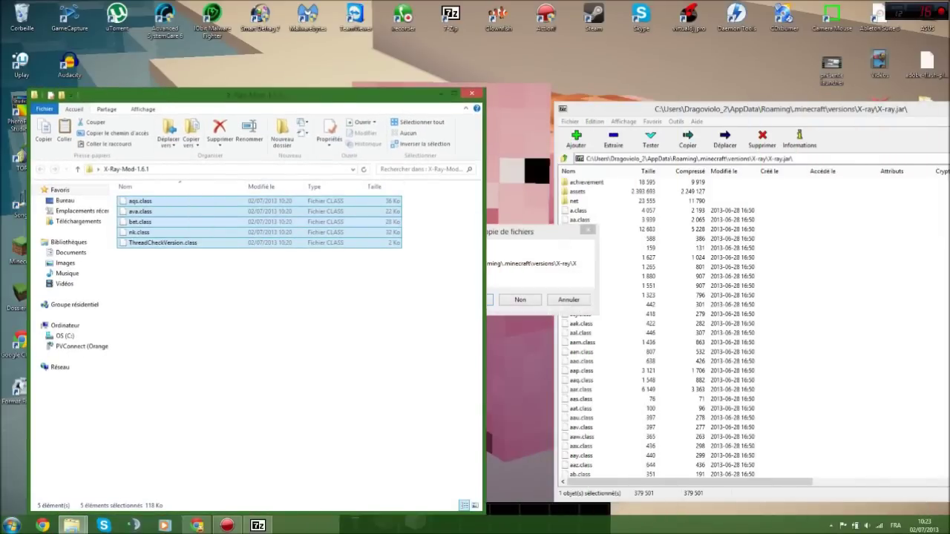
click(546, 271)
click(472, 299)
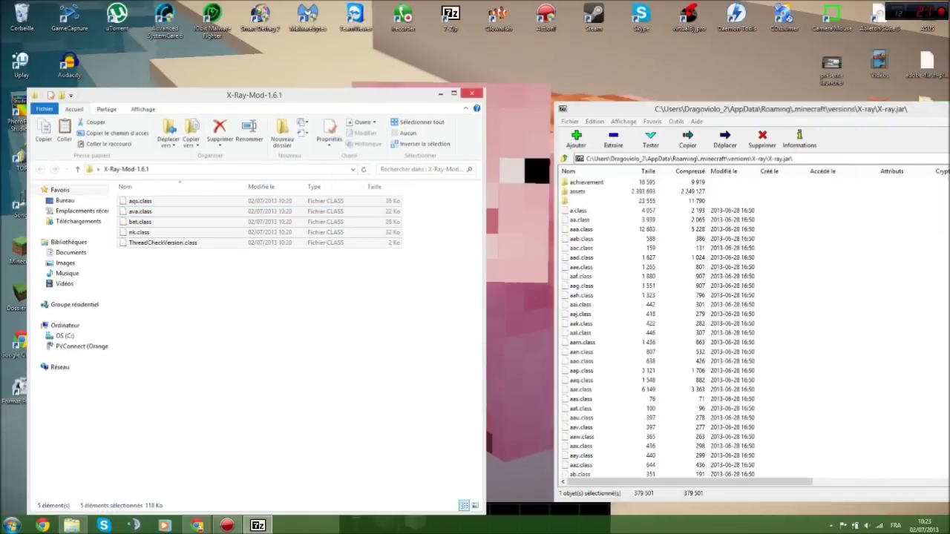
- Close the X-Ray-Mod-1.6.1 folder and the X-ray.jar archive, and return to the X-ray version folder
click(472, 92)
drag(617, 114, 256, 110)
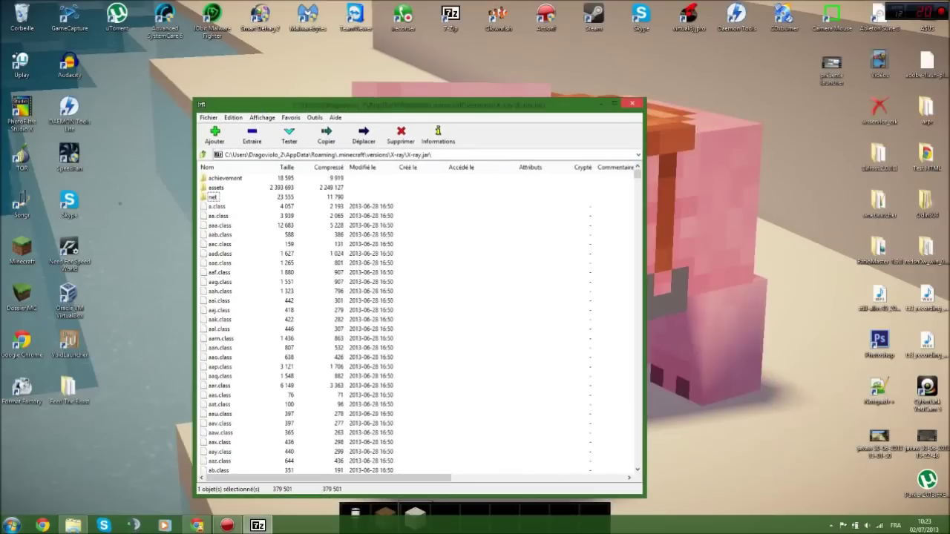
click(631, 104)
click(73, 526)
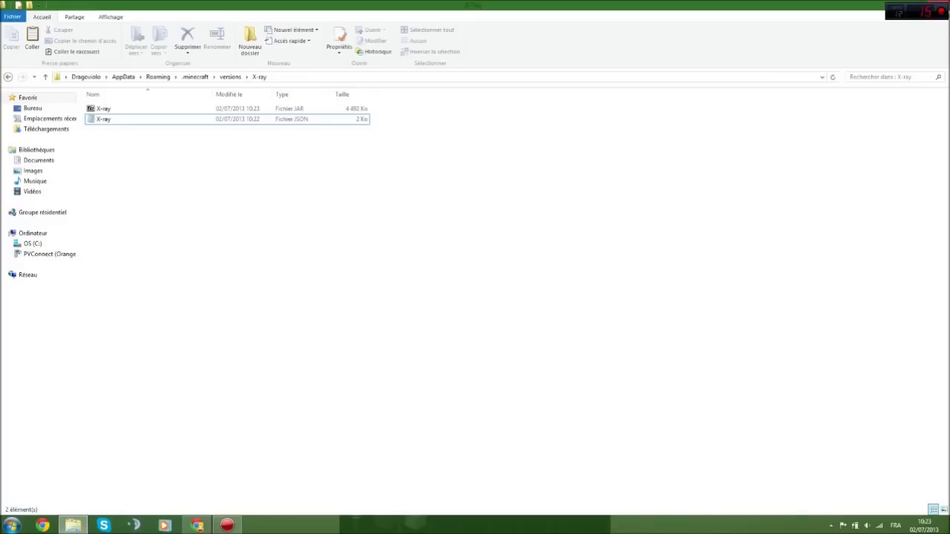
- Go back to the .minecraft folder and reopen versions and its X-ray folder to check the JAR and JSON files
double_click(8, 77)
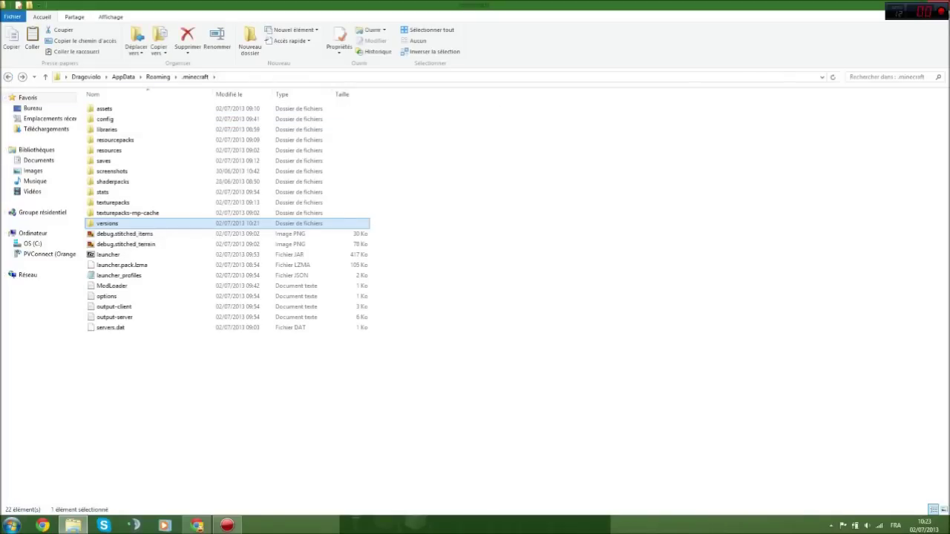
key(Return)
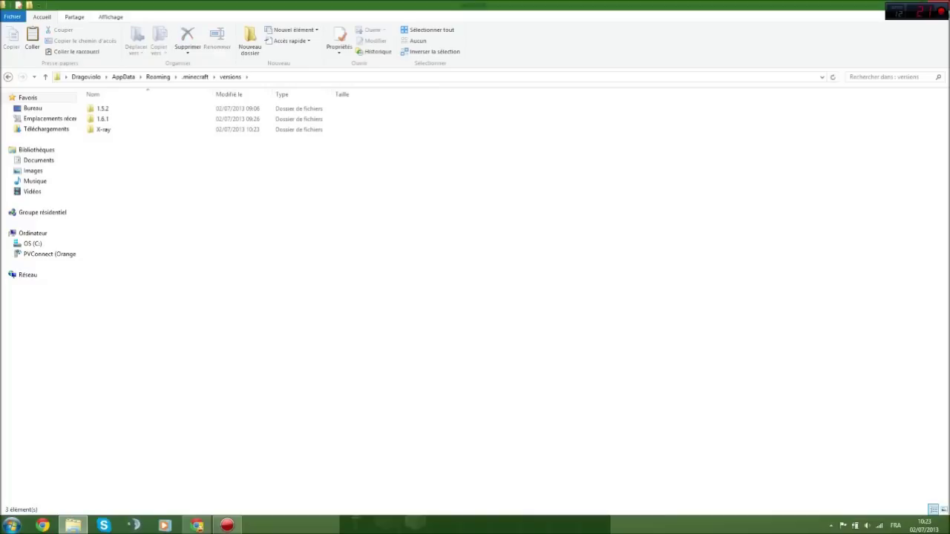
drag(127, 168, 110, 131)
click(119, 165)
click(105, 129)
key(Return)
drag(150, 180, 313, 138)
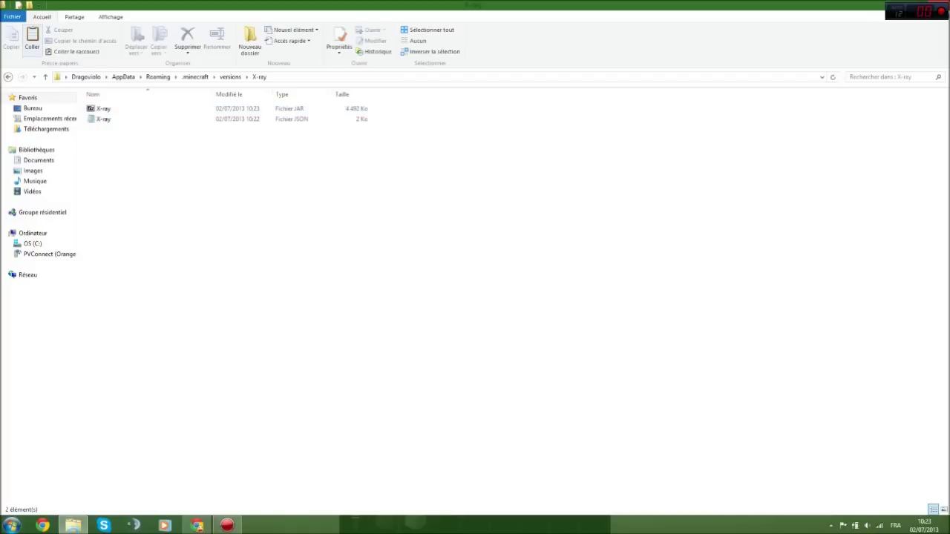
- Check the files in the original 1.6.1 version folder, and return to the X-ray version folder
click(8, 77)
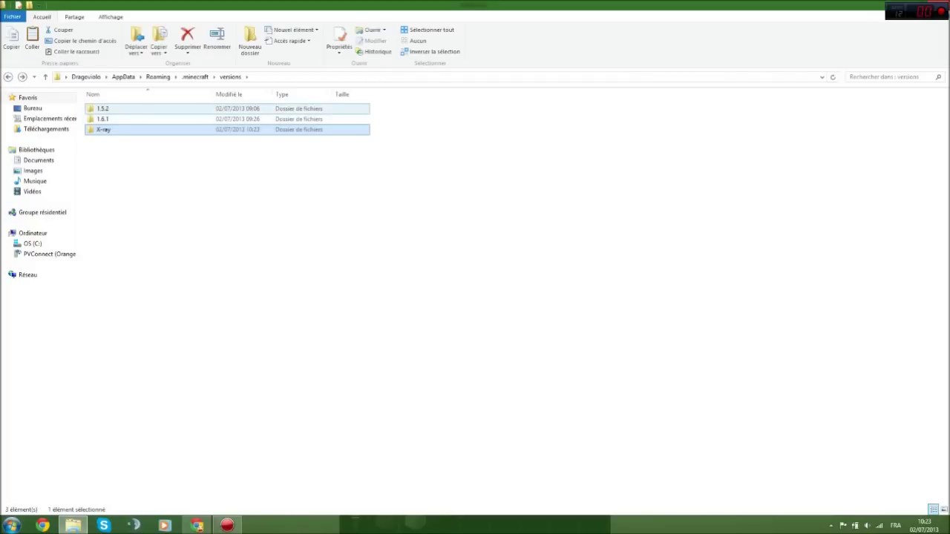
double_click(114, 118)
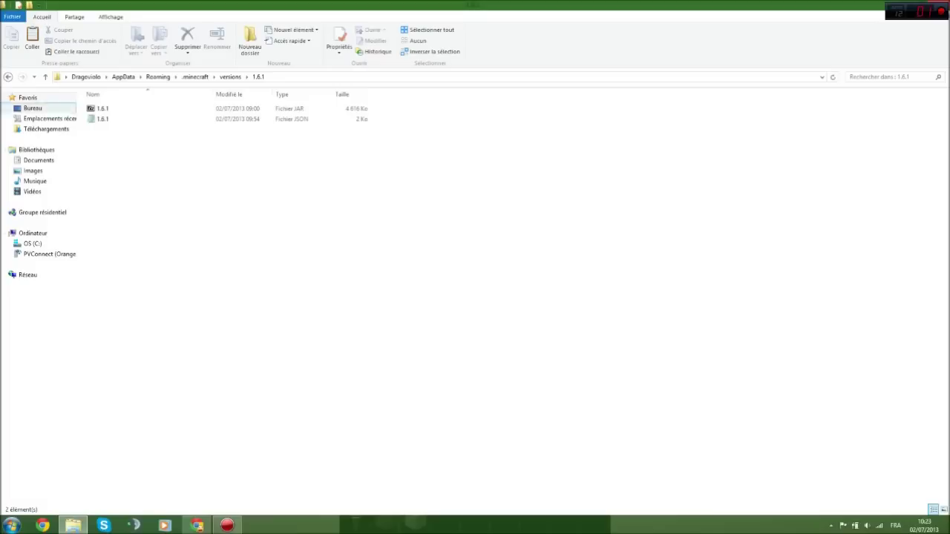
click(8, 76)
click(108, 130)
double_click(102, 129)
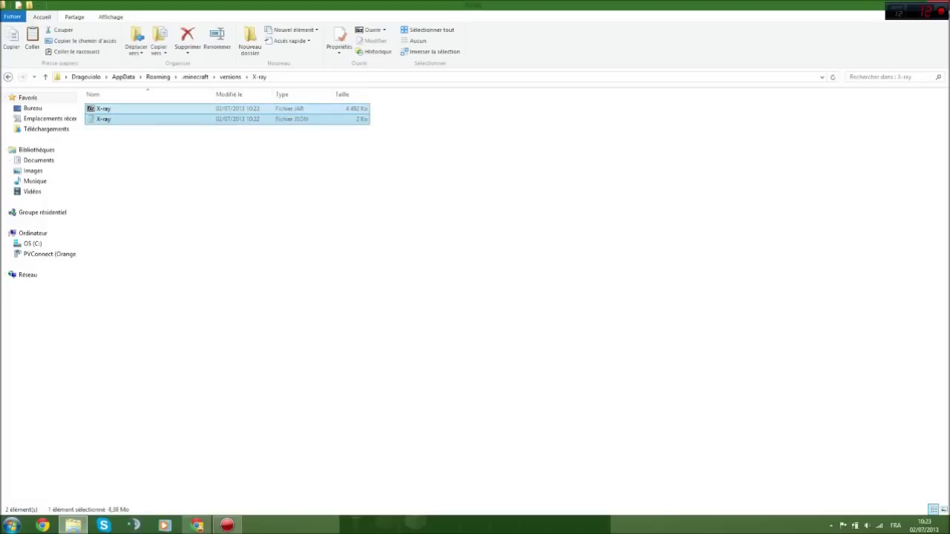
- Open the X-ray JSON file, check that its "id" value is X-ray, and close it
double_click(103, 118)
drag(249, 36, 297, 36)
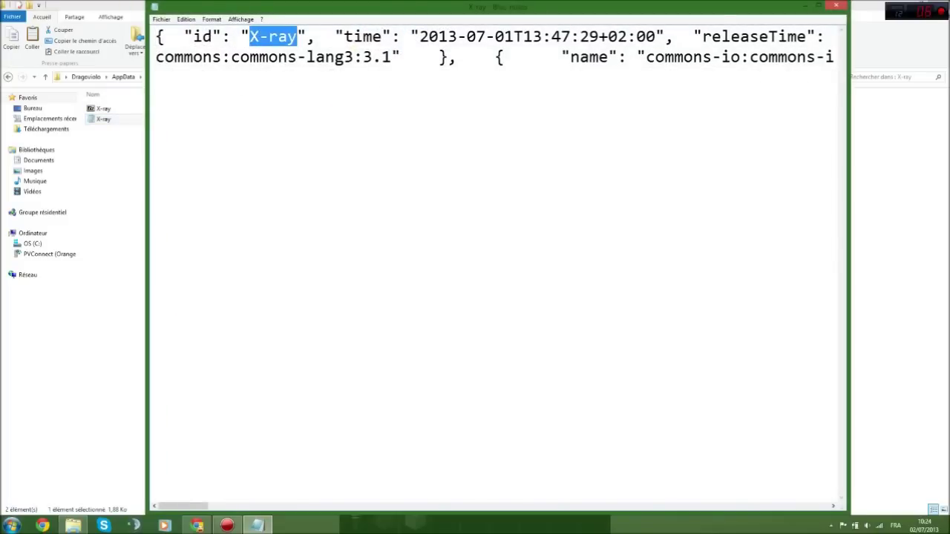
click(836, 5)
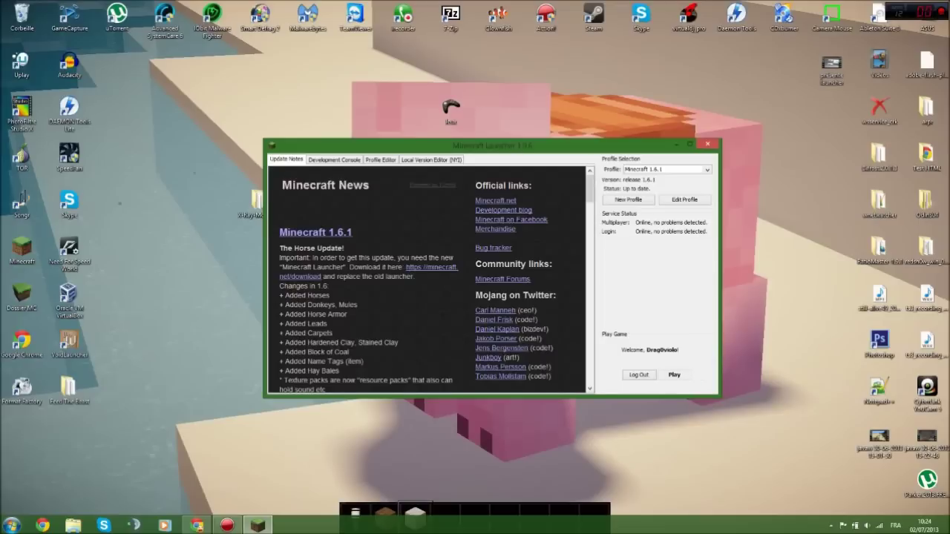
- Switch to the Minecraft launcher and review its available profiles
click(707, 169)
click(707, 170)
click(707, 170)
click(706, 170)
click(381, 160)
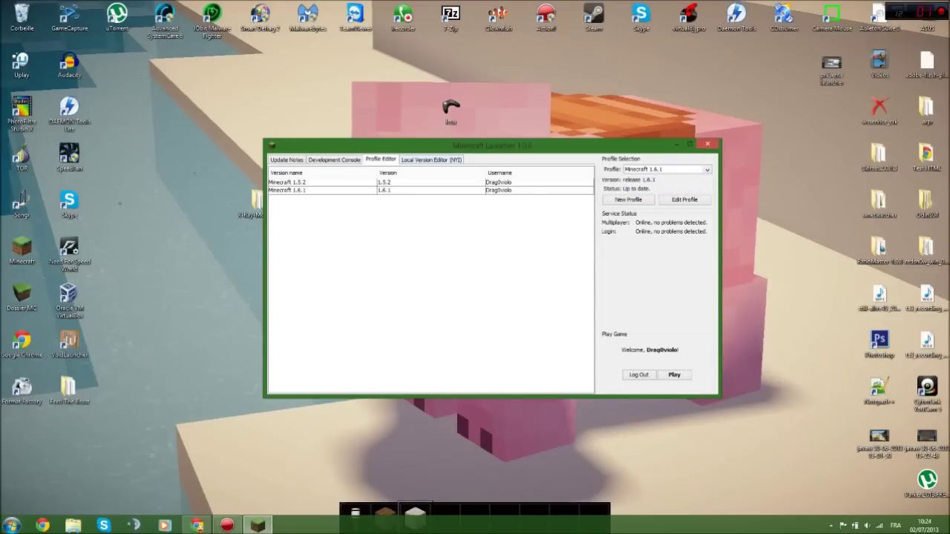
- View the launcher's locally installed versions and select the X-ray entry
click(431, 160)
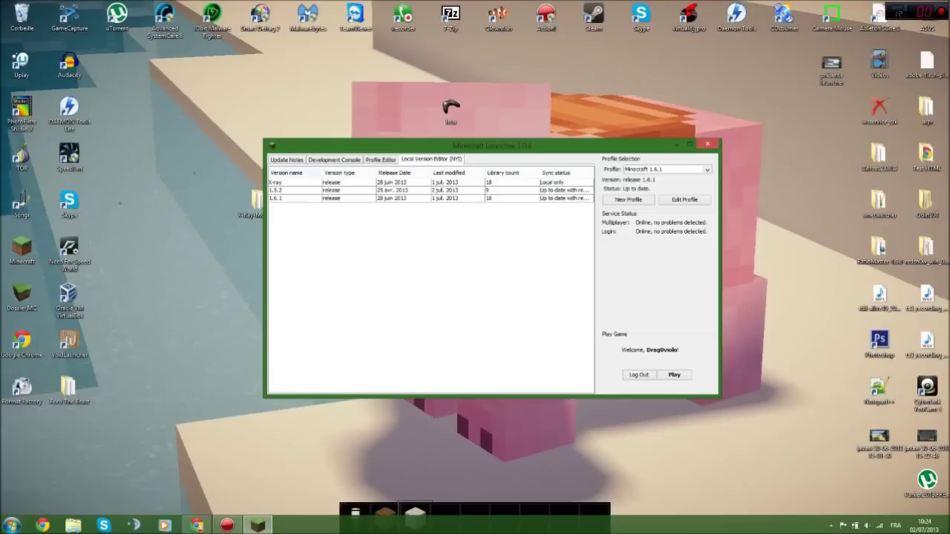
click(291, 182)
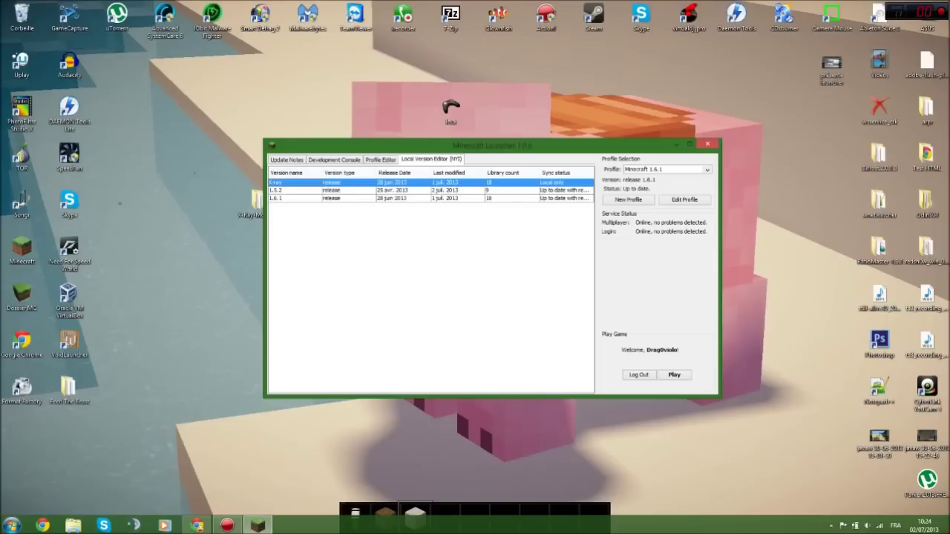
click(430, 198)
click(430, 183)
- Edit the Minecraft 1.6.1 profile so that it uses the version release X-ray, and save the profile
click(707, 170)
click(708, 170)
click(684, 200)
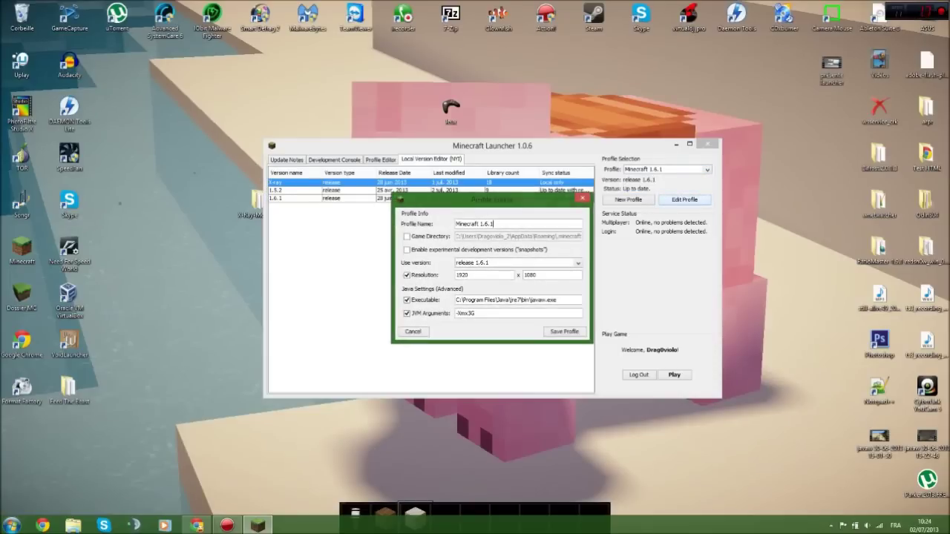
drag(493, 200, 494, 221)
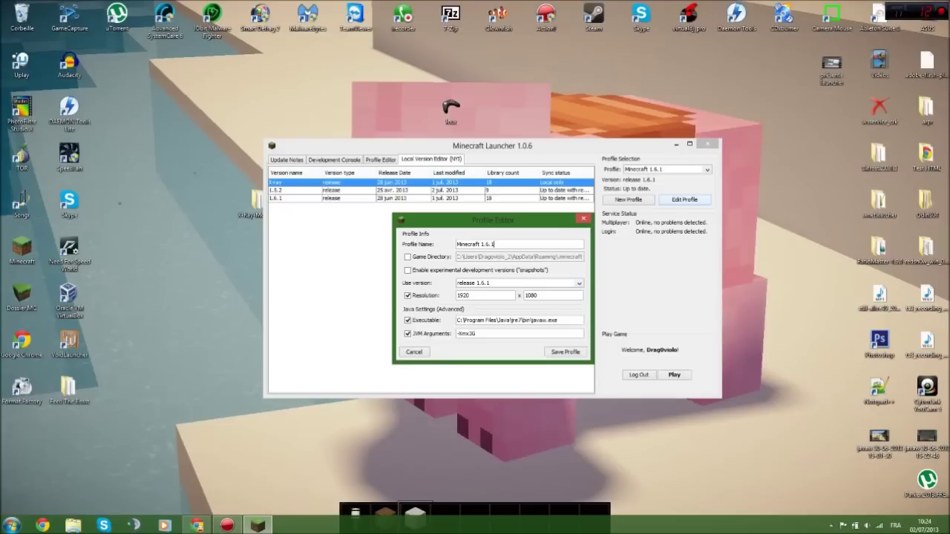
click(579, 284)
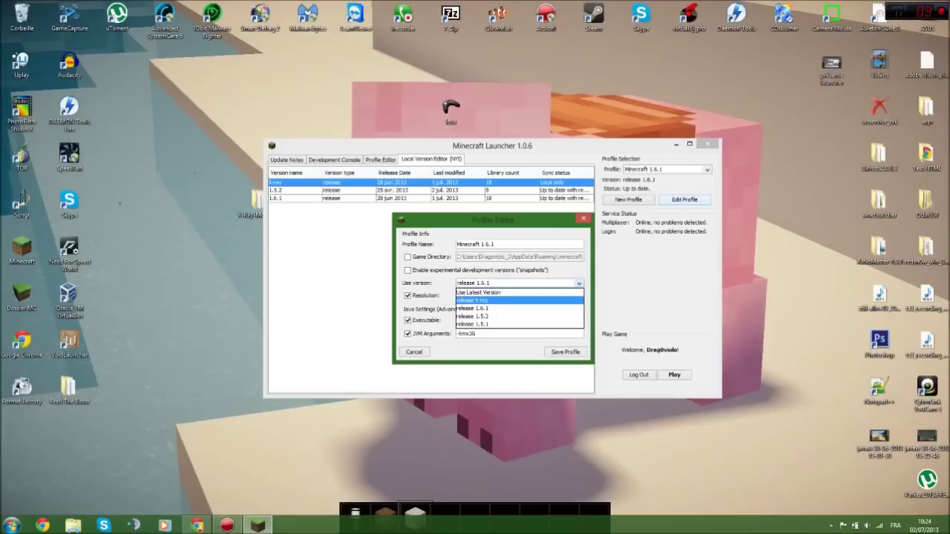
key(Return)
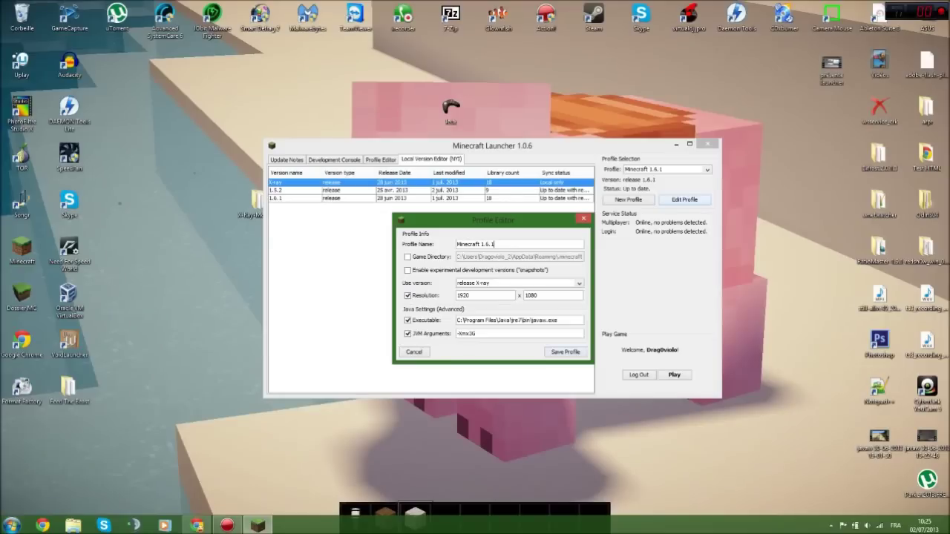
click(565, 351)
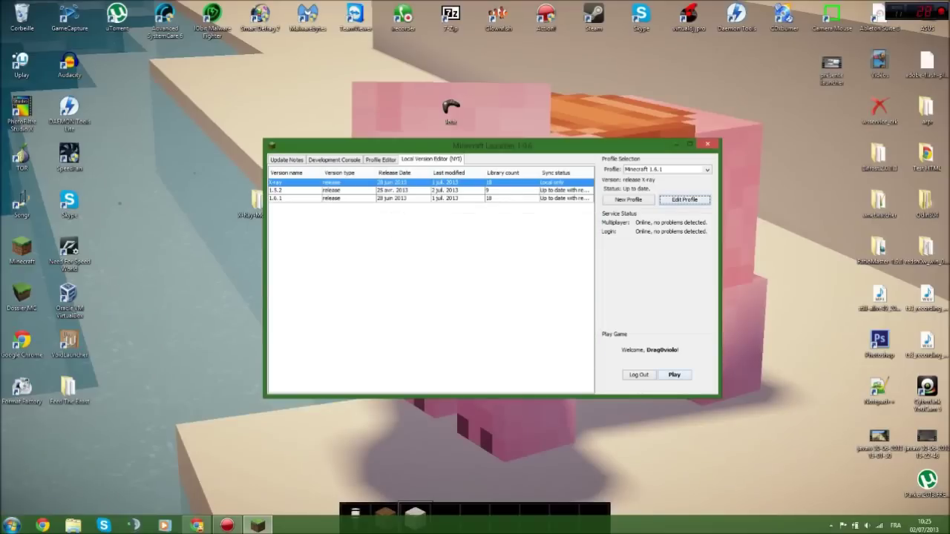
- Launch the game with the edited profile and load an existing singleplayer world
click(674, 375)
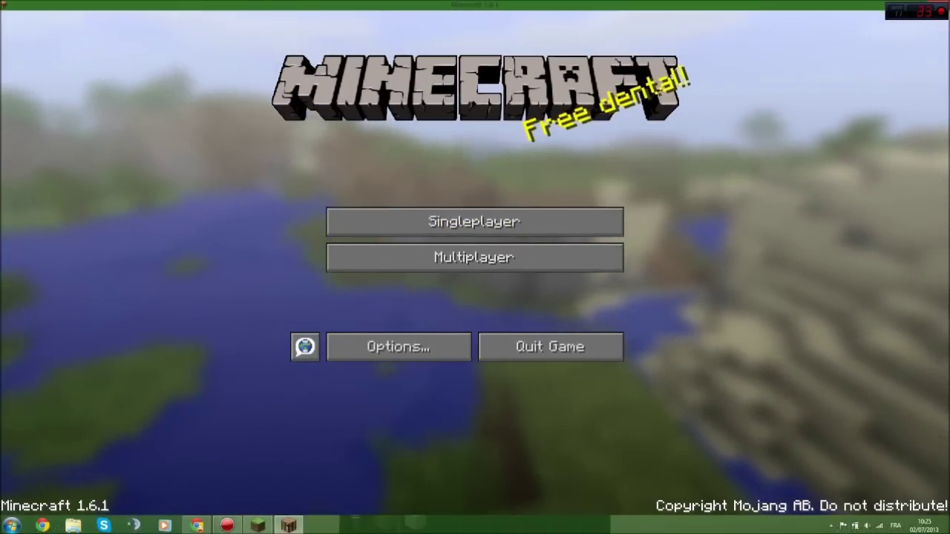
click(453, 223)
double_click(445, 184)
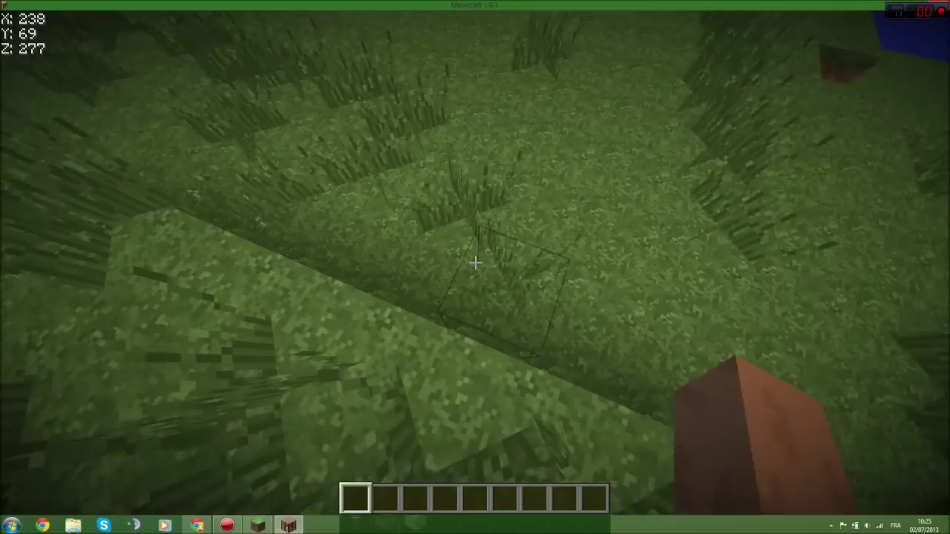
- Walk forward across the grassland and turn on the mod's X-ray vision
key(w)
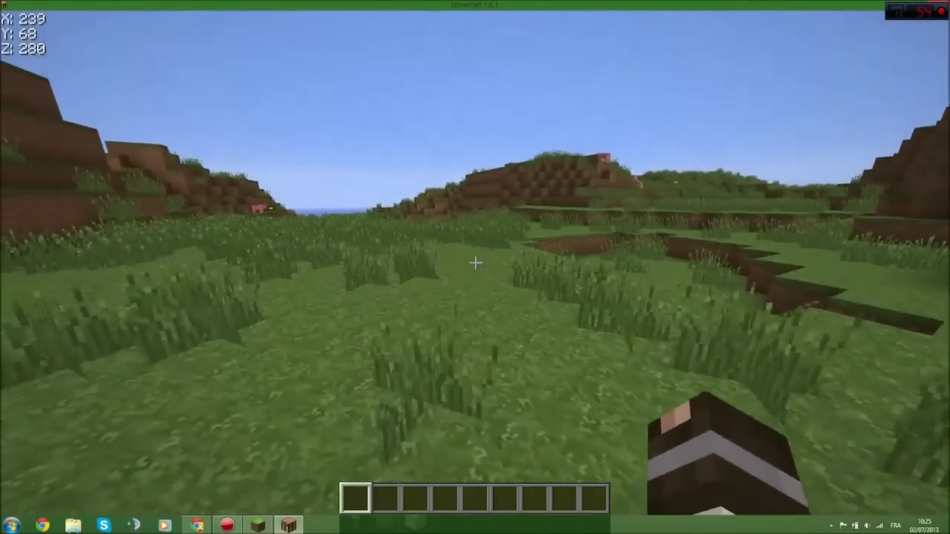
key(w)
key(w)
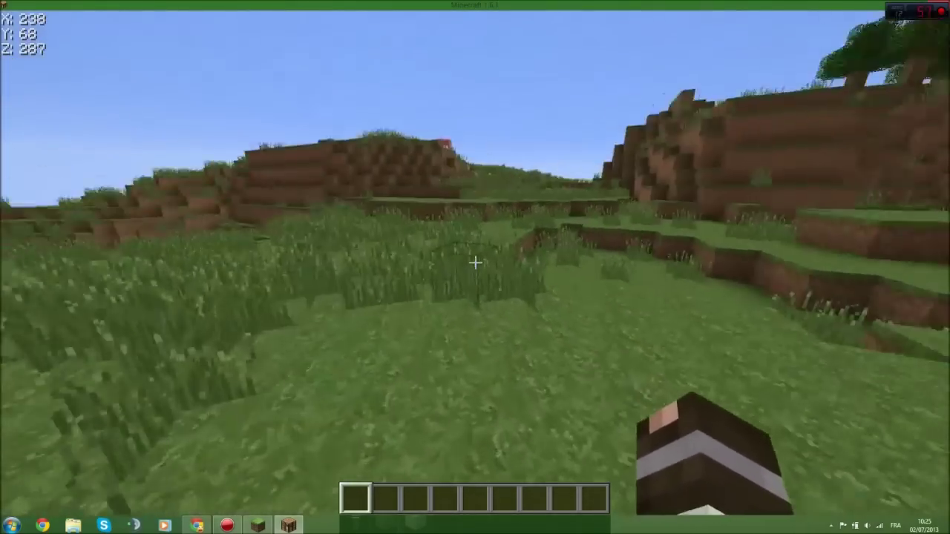
key(x)
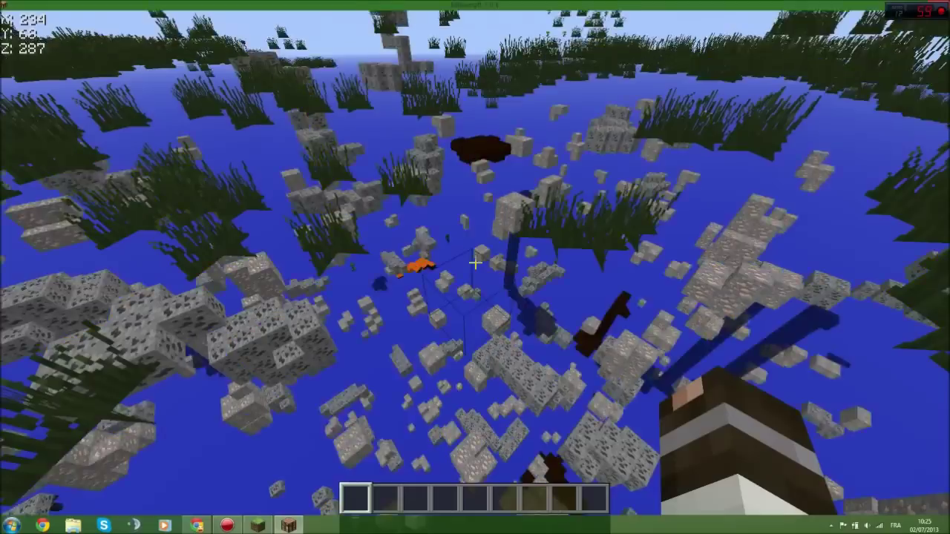
- Move over the terrain in X-ray view to inspect the underground ores and lava, and restore the normal view
key(w)
key(w)
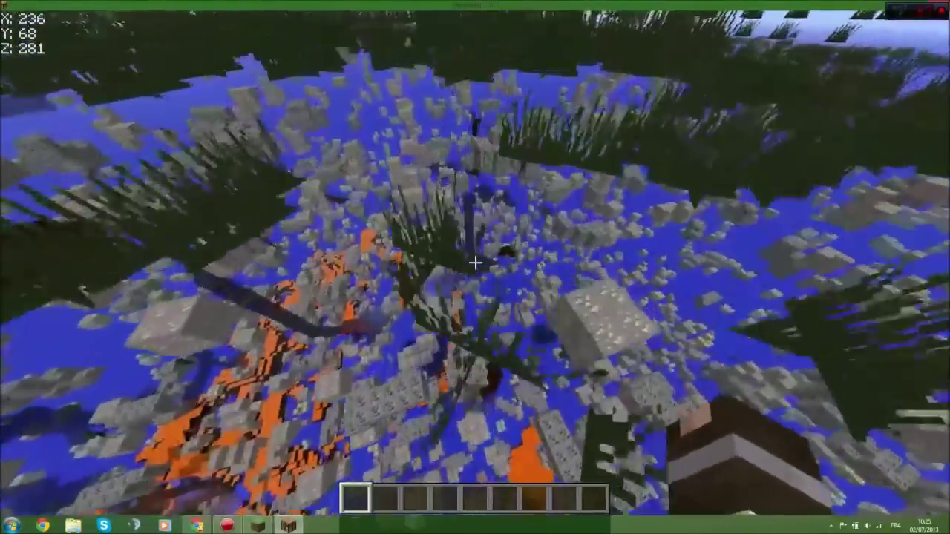
key(w)
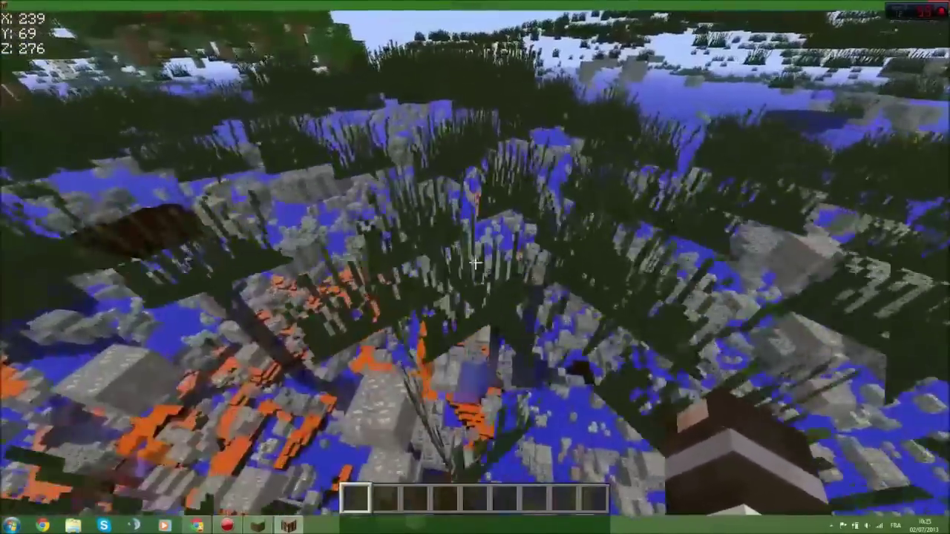
key(x)
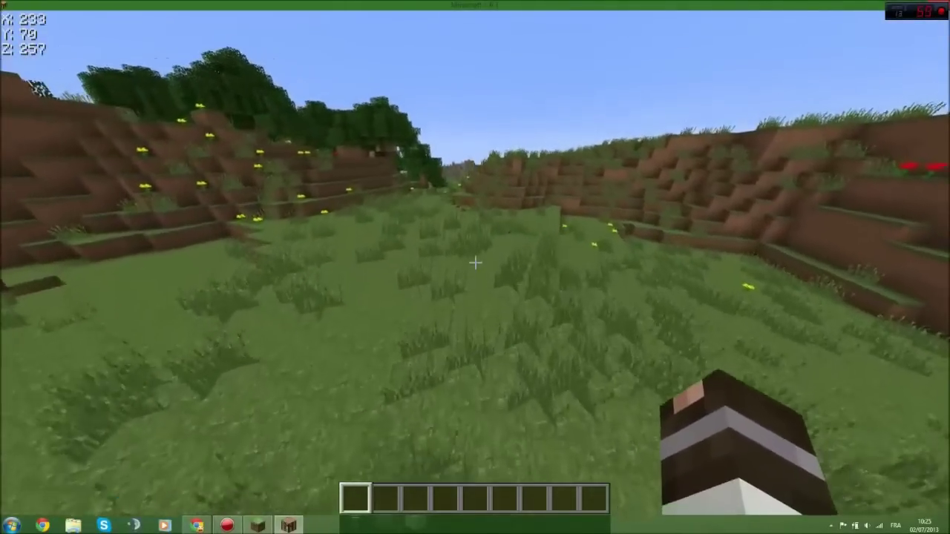
- Explore the terrain in normal view past the trees, up the hills and near the pumpkins, and rise above the ground
key(w)
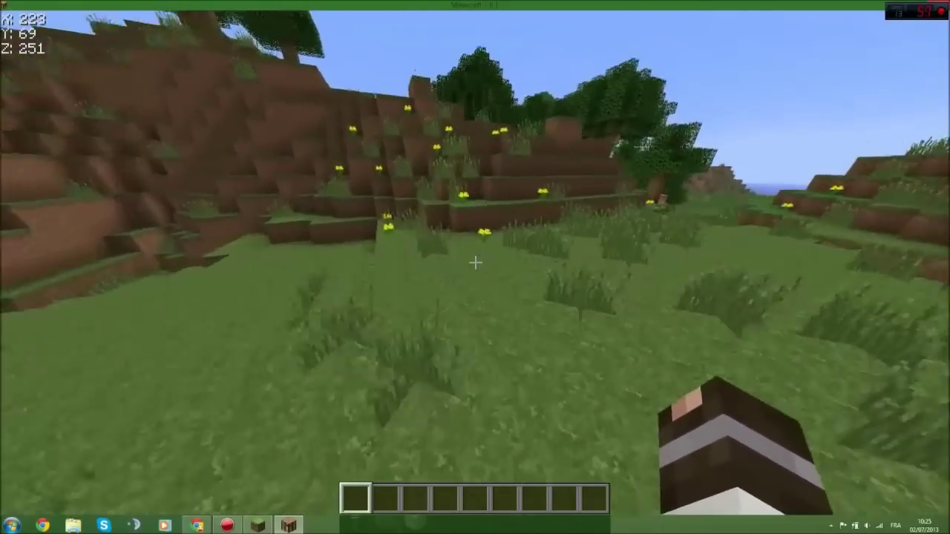
key(w)
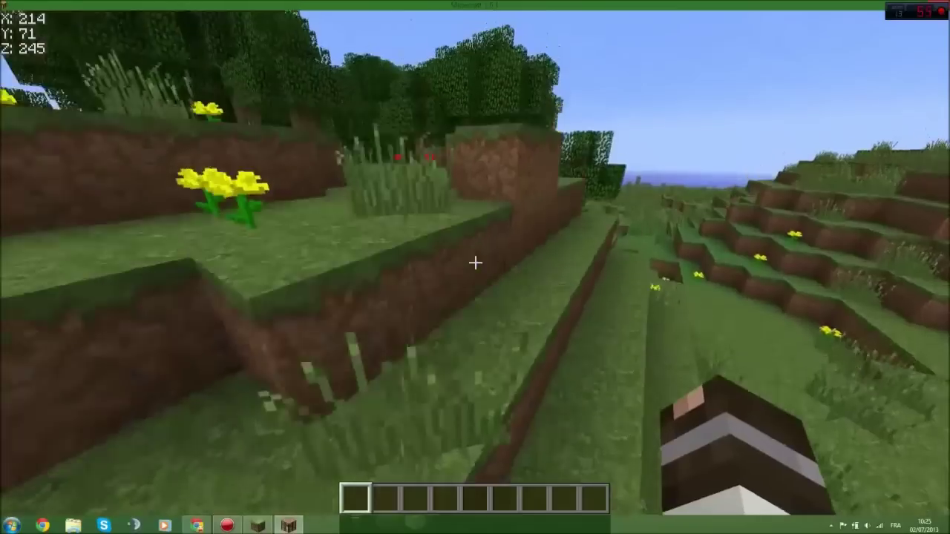
key(w)
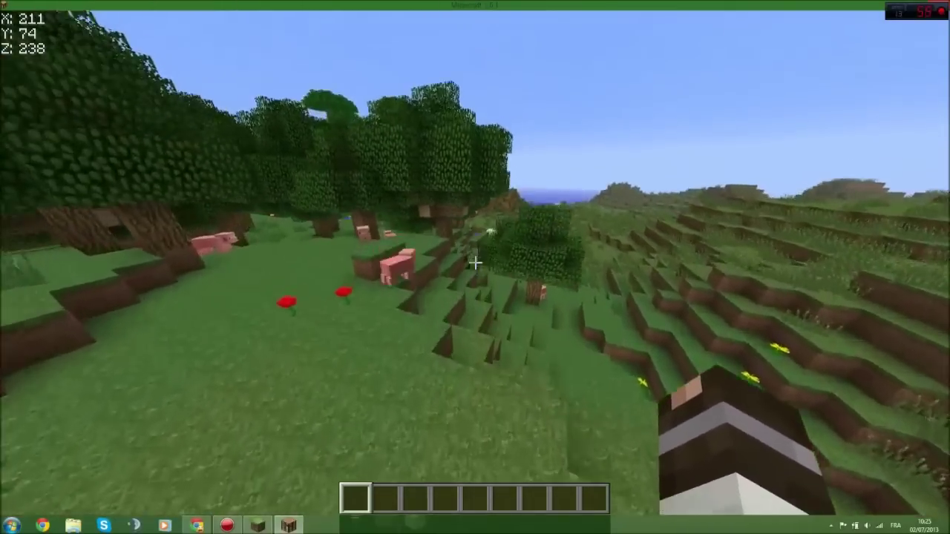
key(w)
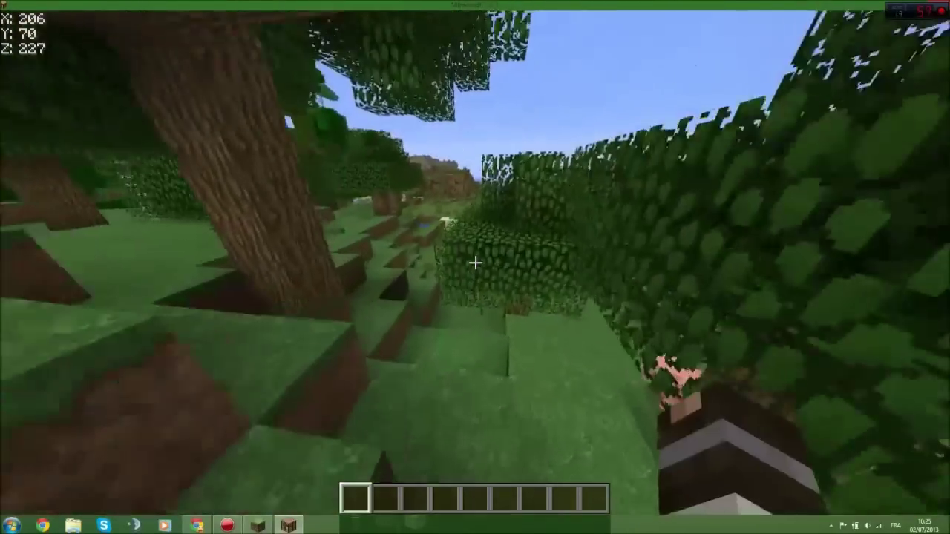
key(w)
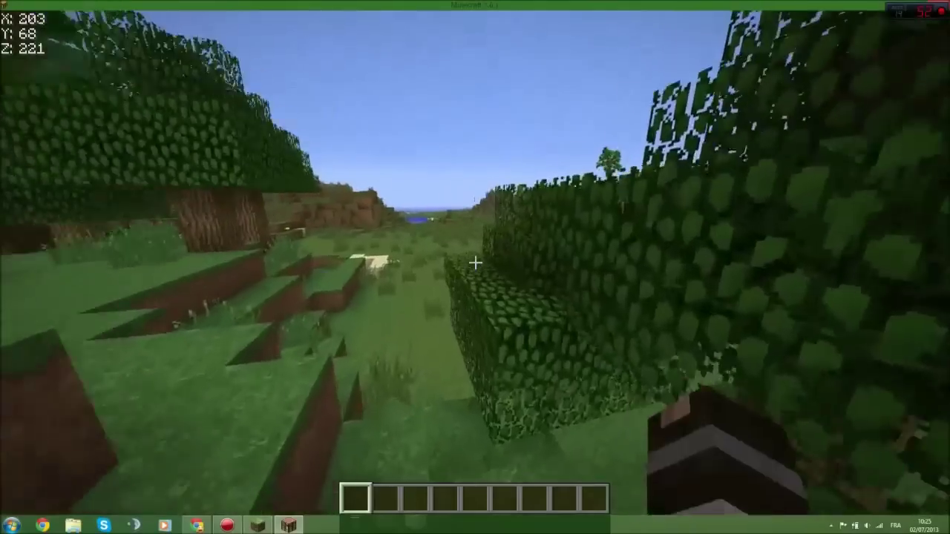
key(w)
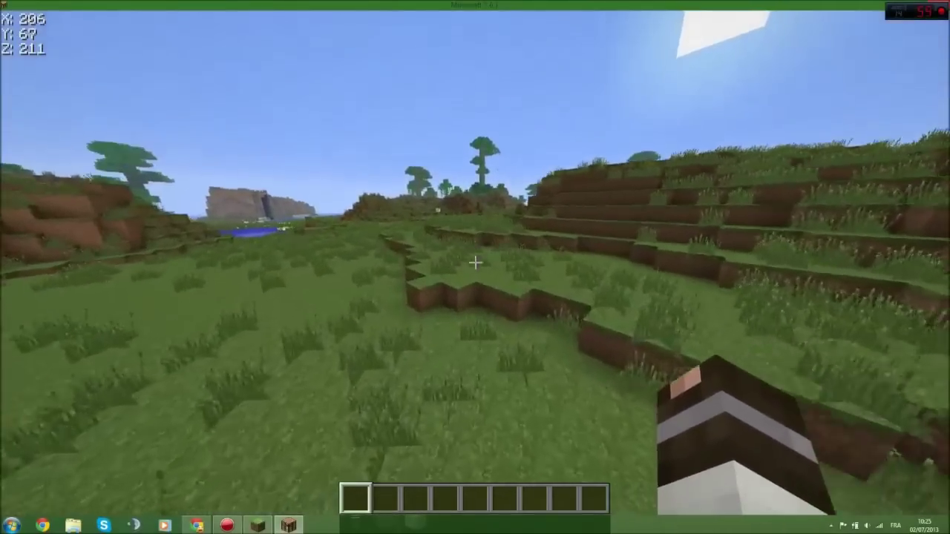
key(w)
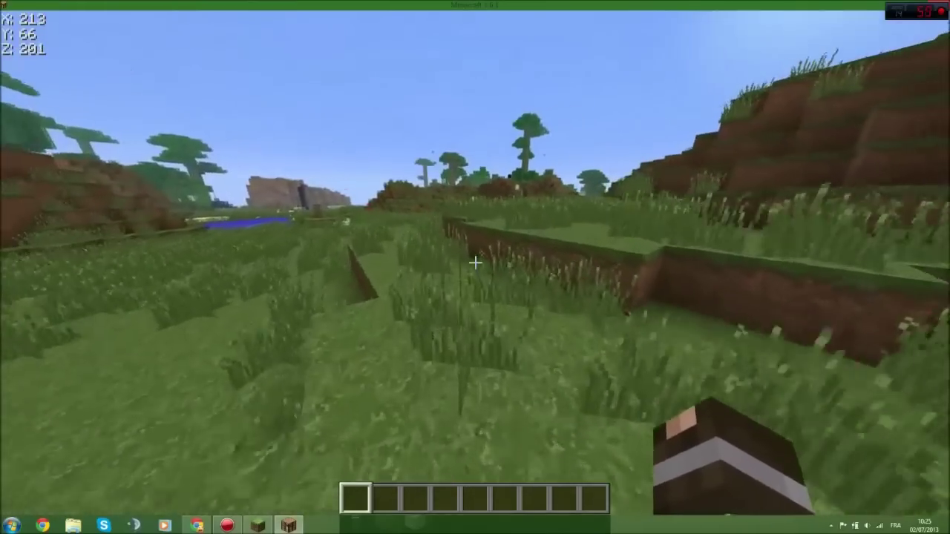
key(w)
key(w)
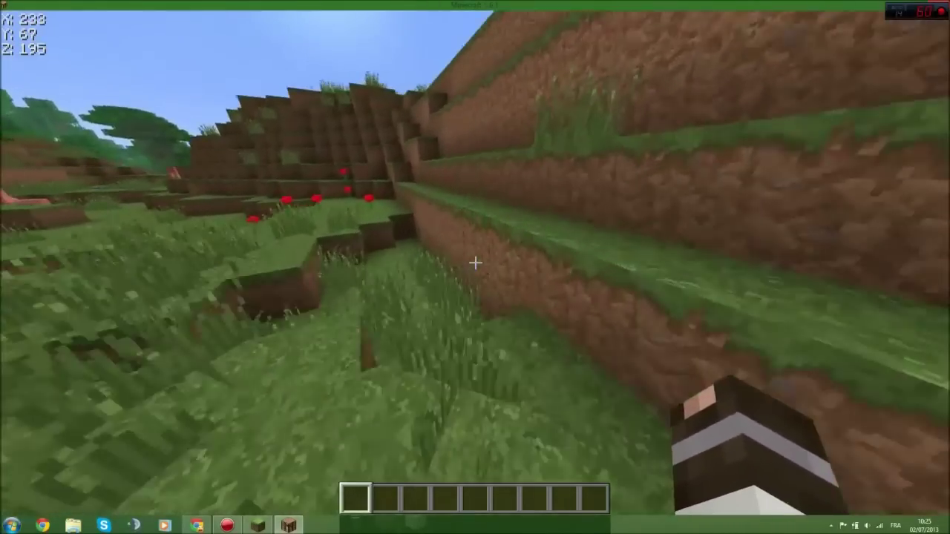
key(w)
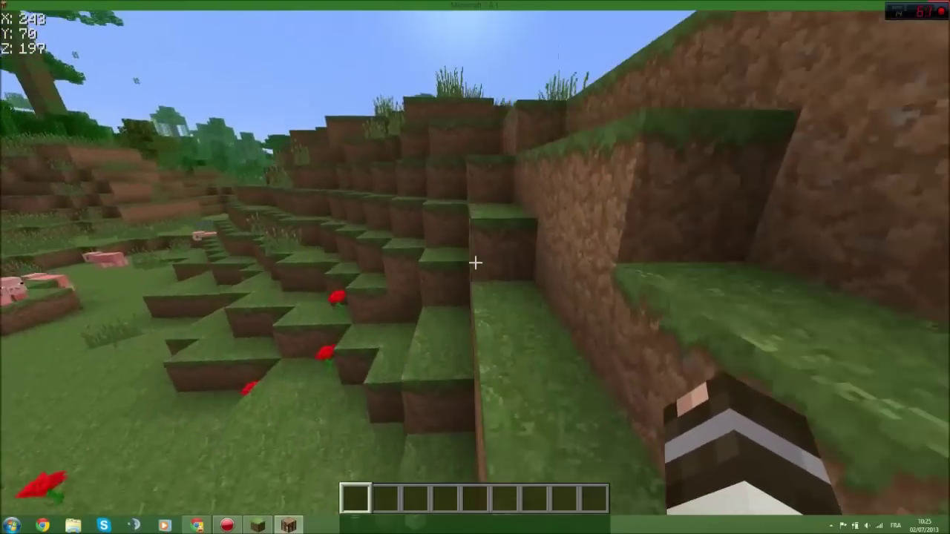
key(w)
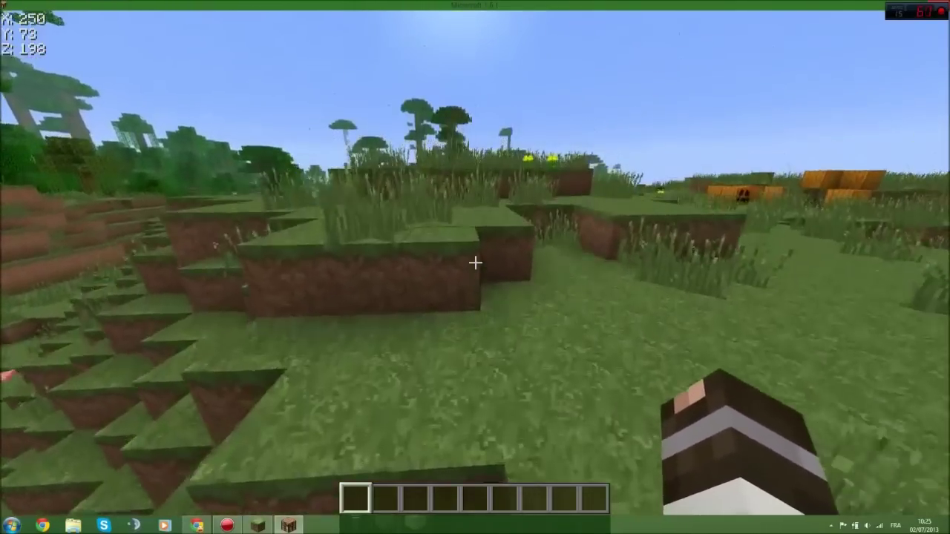
key(w)
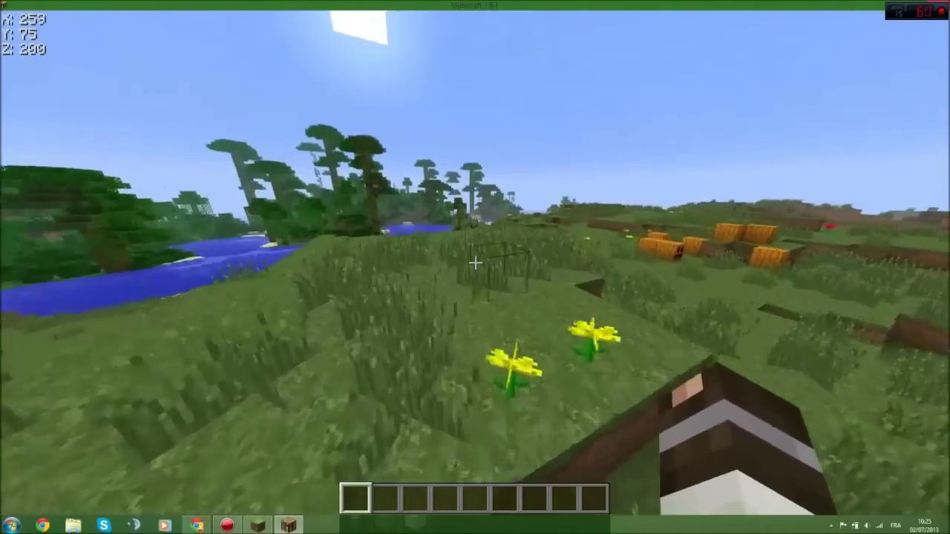
key(w)
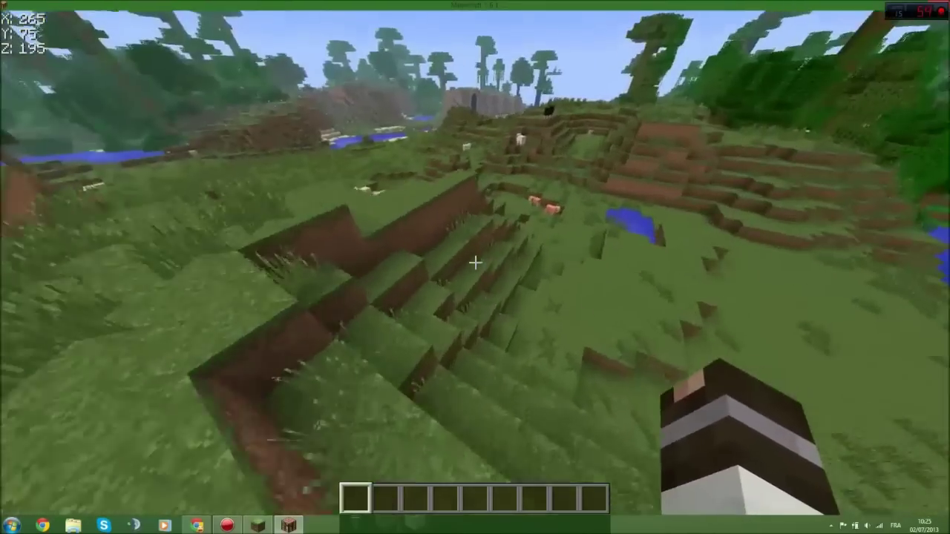
key(w)
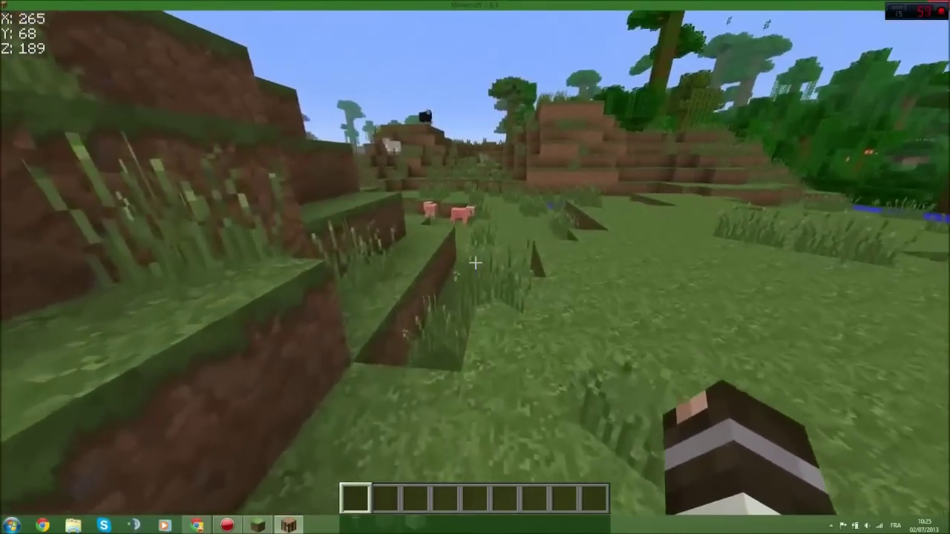
key(w)
key(space)
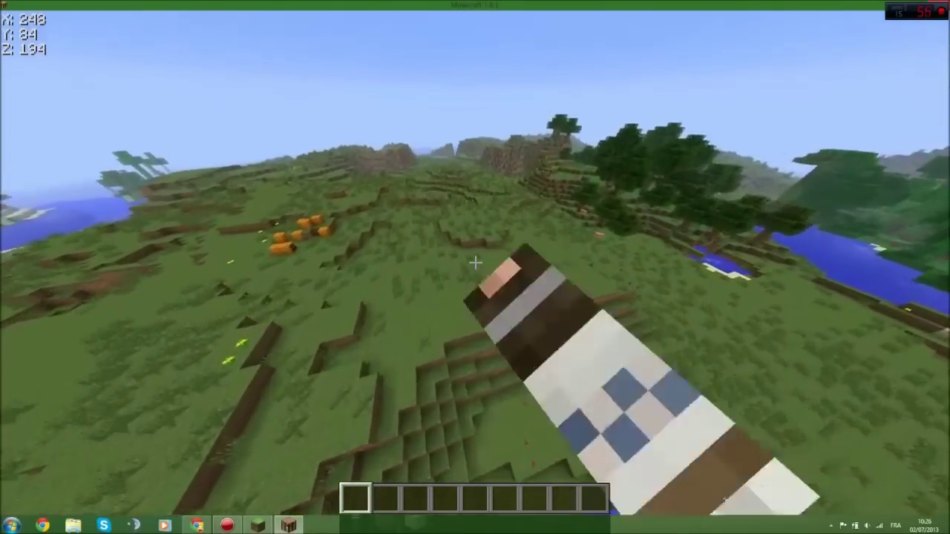
- Descend to the grassland and explore it in normal view, past the pumpkins and red flowers toward the water beside the trees
key(w)
click(475, 262)
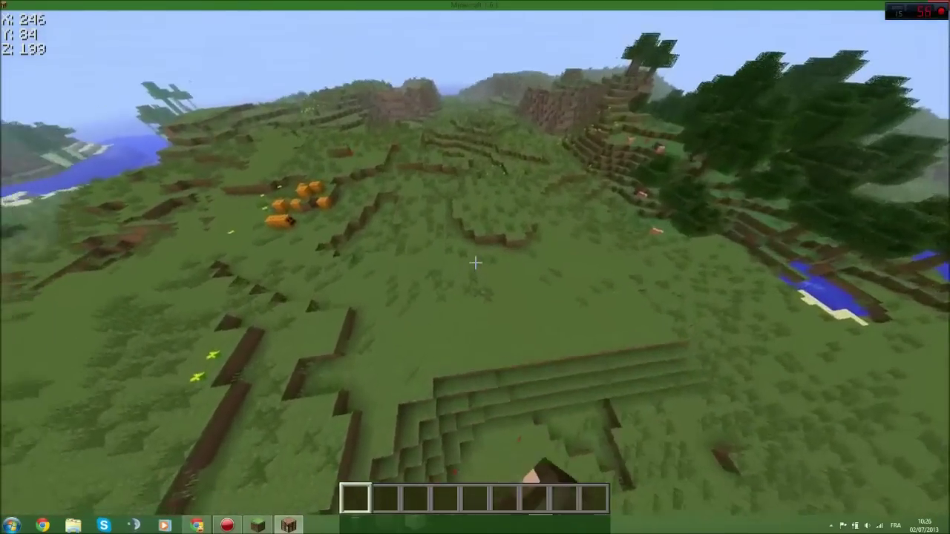
key(shift)
key(w)
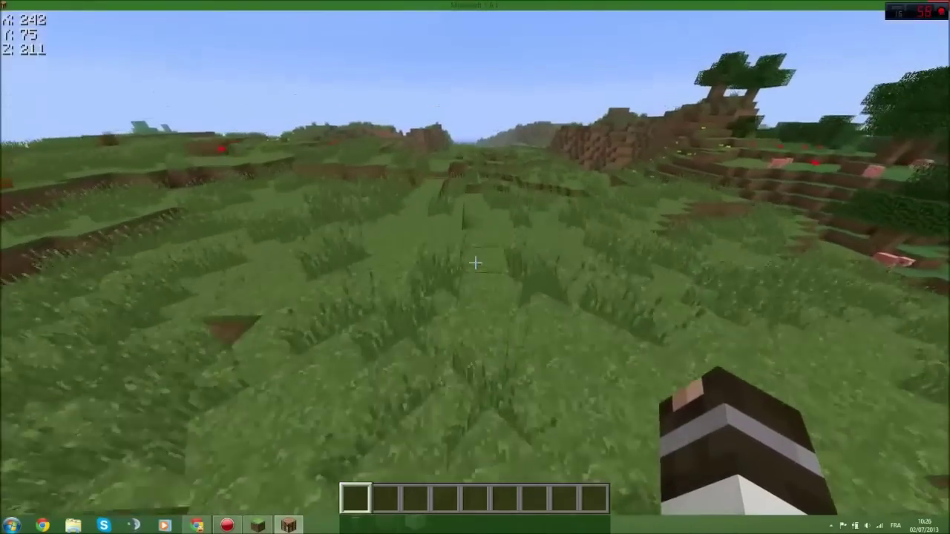
key(w)
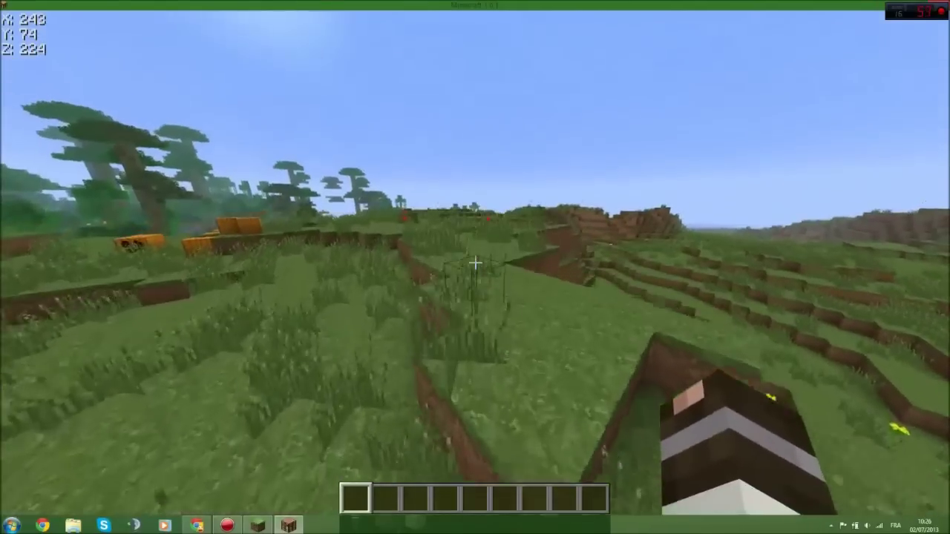
key(w)
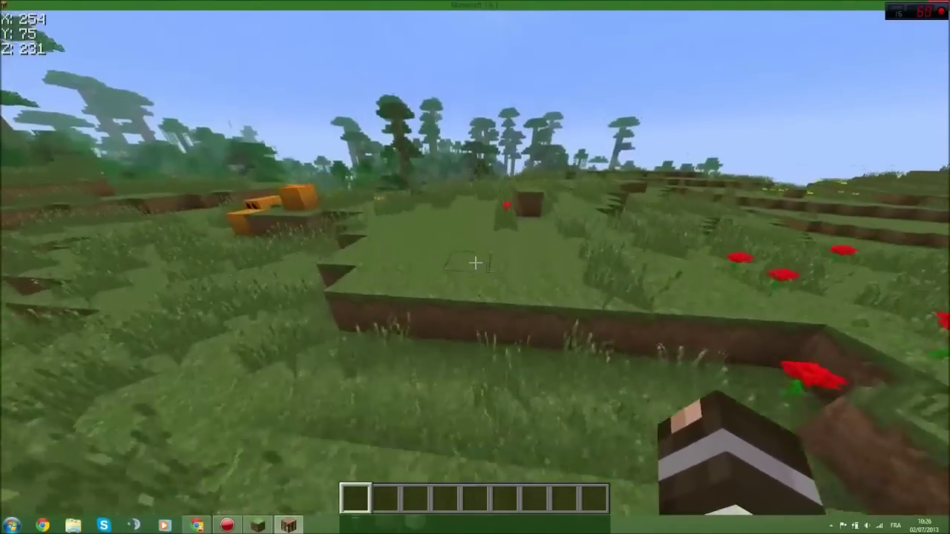
key(w)
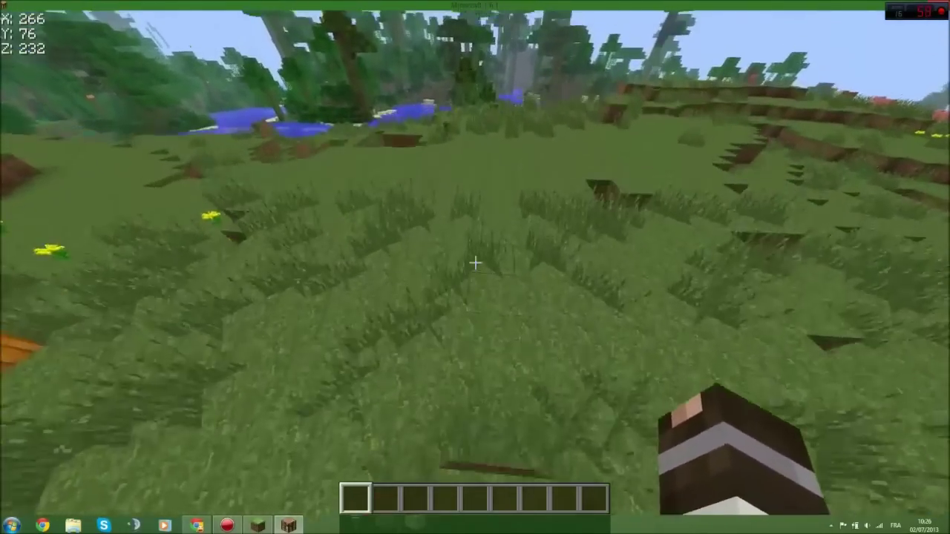
key(w)
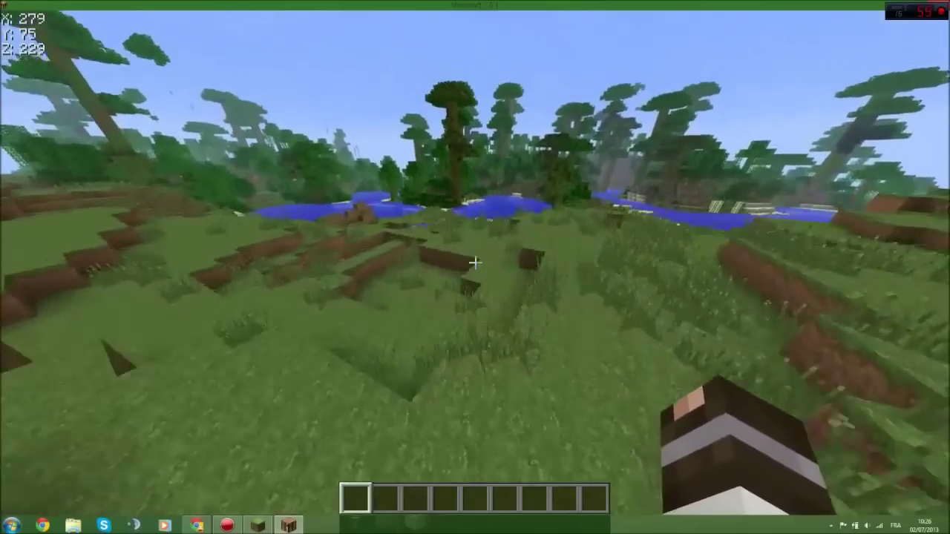